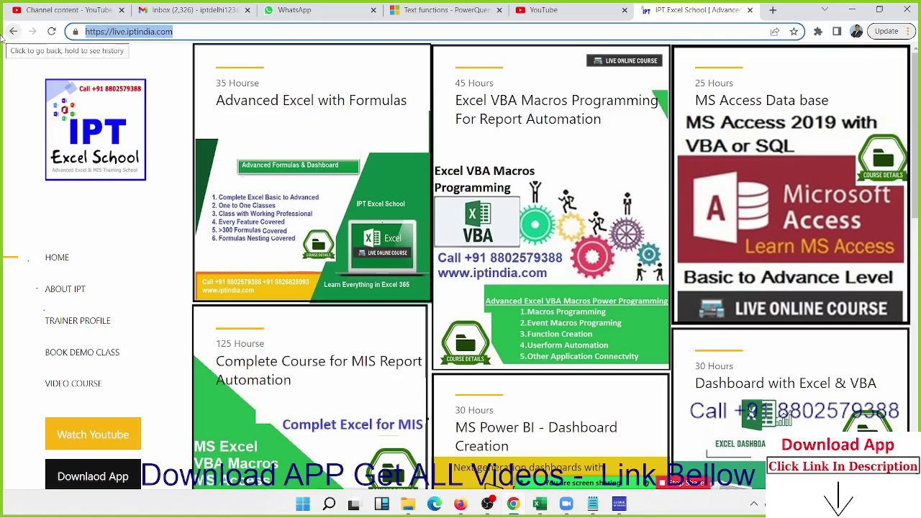
Open the Dashboard with Excel & VBA course page and mark its 20 to 30 hours duration
{"action": "scroll", "coordinate": [861, 392], "scroll_direction": "down", "scroll_amount": 3}
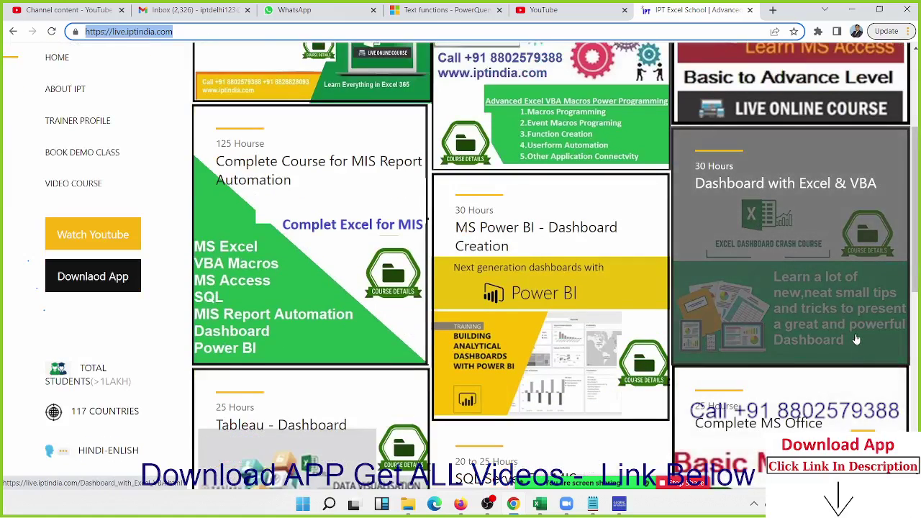
{"action": "left_click", "coordinate": [830, 304]}
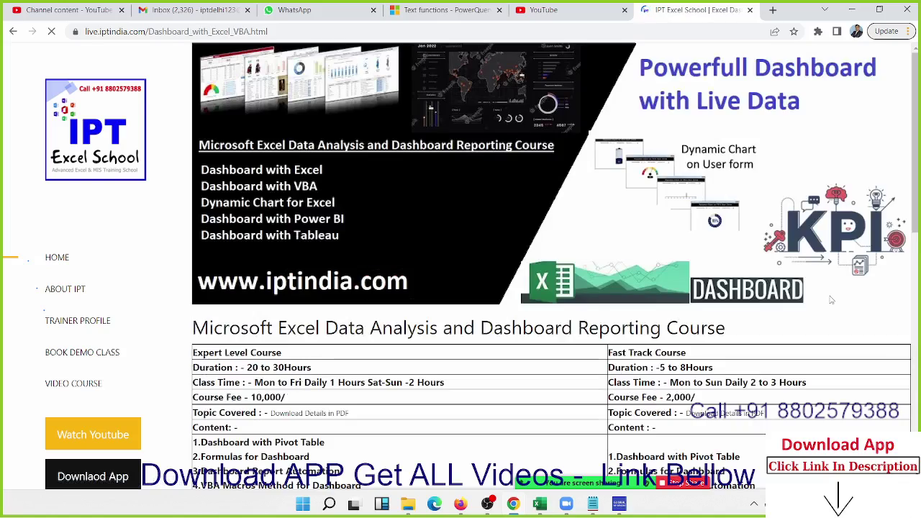
{"action": "scroll", "coordinate": [381, 324], "scroll_direction": "down", "scroll_amount": 3}
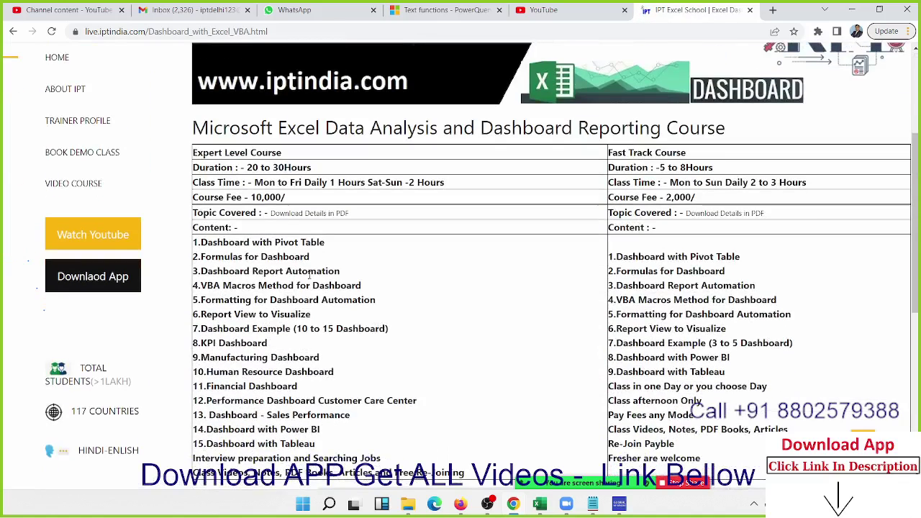
{"action": "left_click_drag", "start_coordinate": [243, 167], "coordinate": [286, 167]}
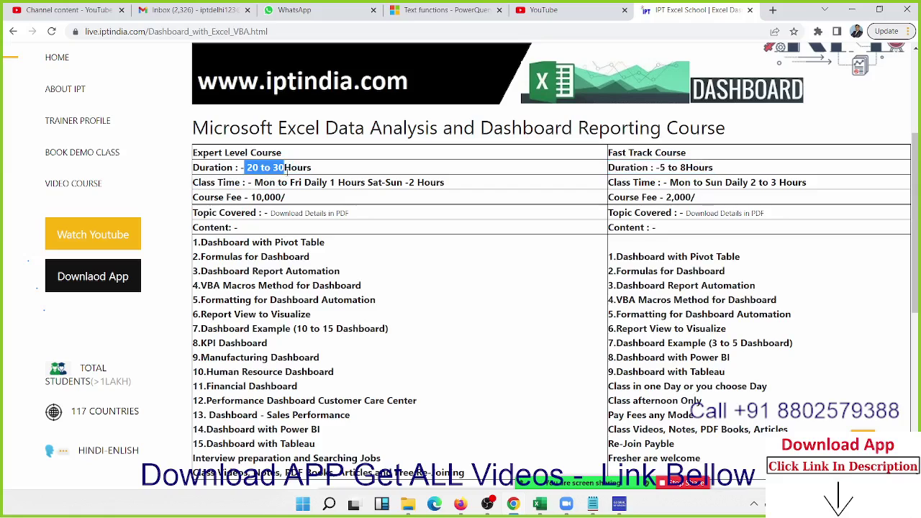
{"action": "scroll", "coordinate": [285, 168], "scroll_direction": "up", "scroll_amount": 3}
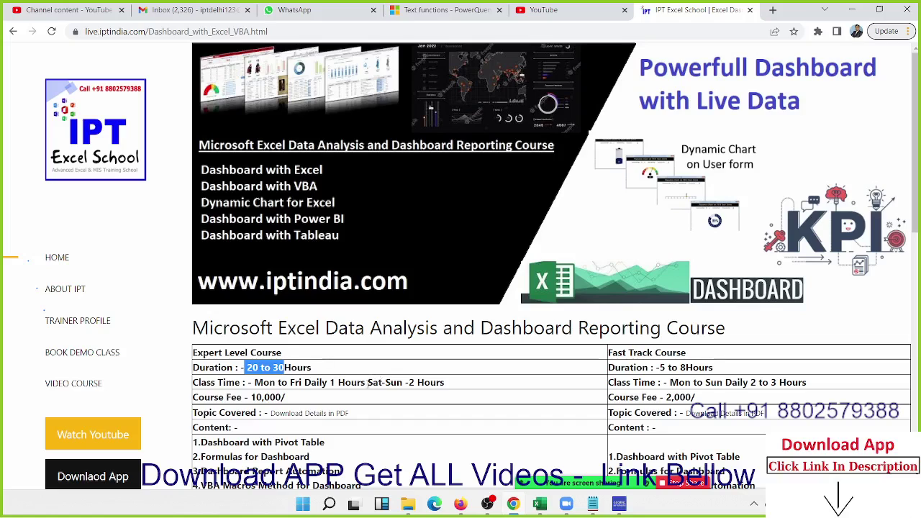
Highlight topics 1–7, from Dashboard with Pivot Table to Dashboard Example (10 to 15 Dashboard)
{"action": "scroll", "coordinate": [319, 414], "scroll_direction": "down", "scroll_amount": 3}
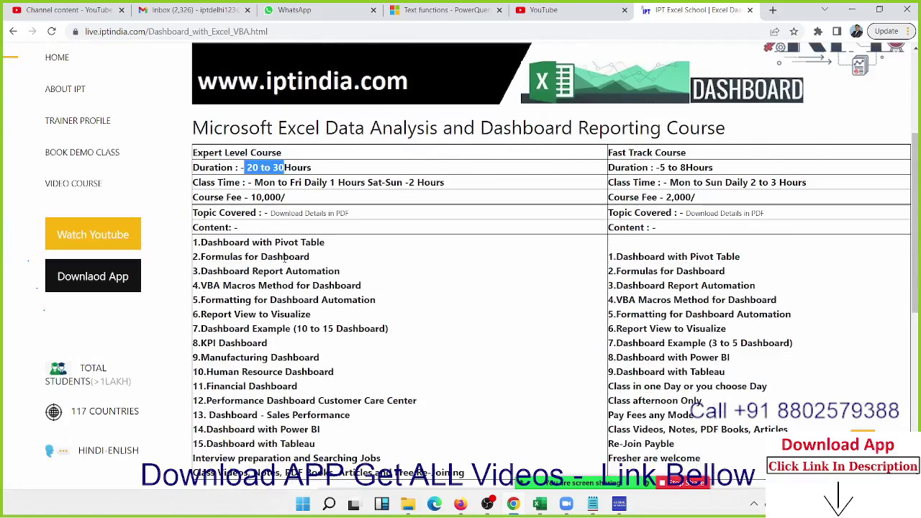
{"action": "left_click", "coordinate": [284, 242]}
{"action": "triple_click", "coordinate": [284, 242]}
{"action": "triple_click", "coordinate": [280, 257]}
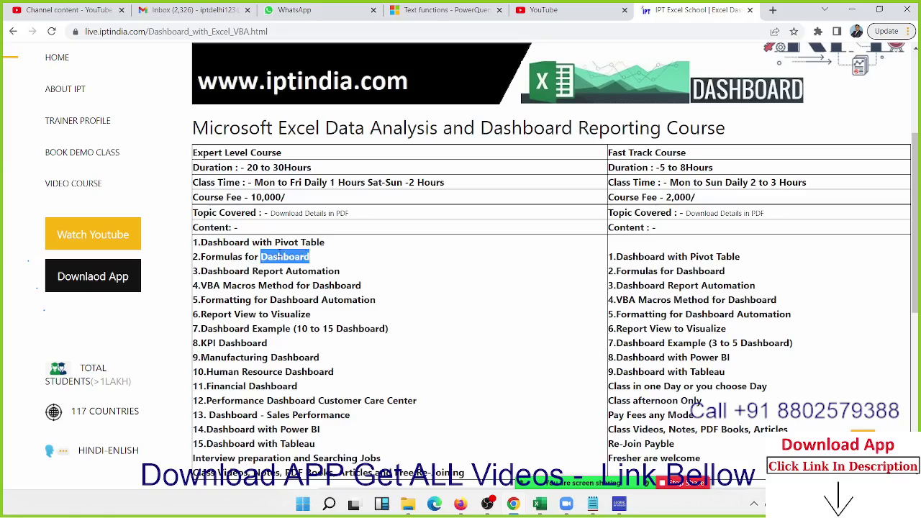
{"action": "triple_click", "coordinate": [279, 270]}
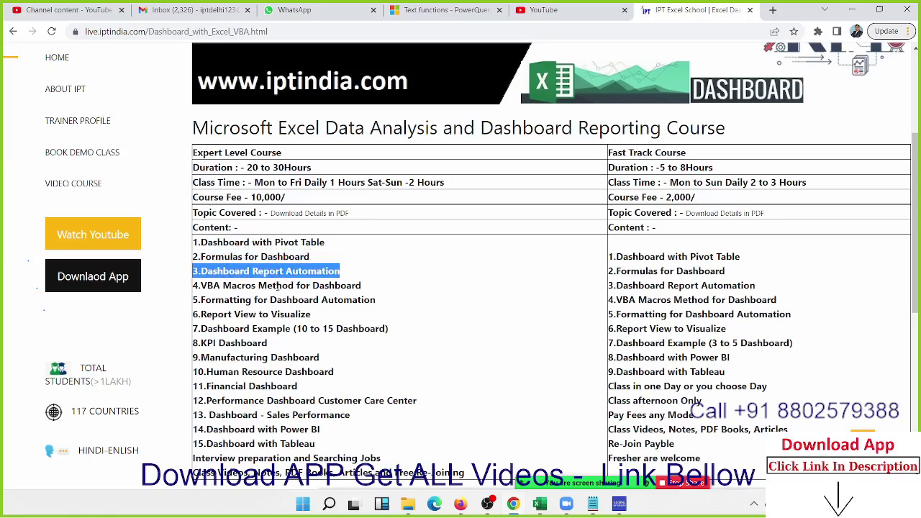
{"action": "double_click", "coordinate": [277, 285]}
{"action": "triple_click", "coordinate": [277, 285]}
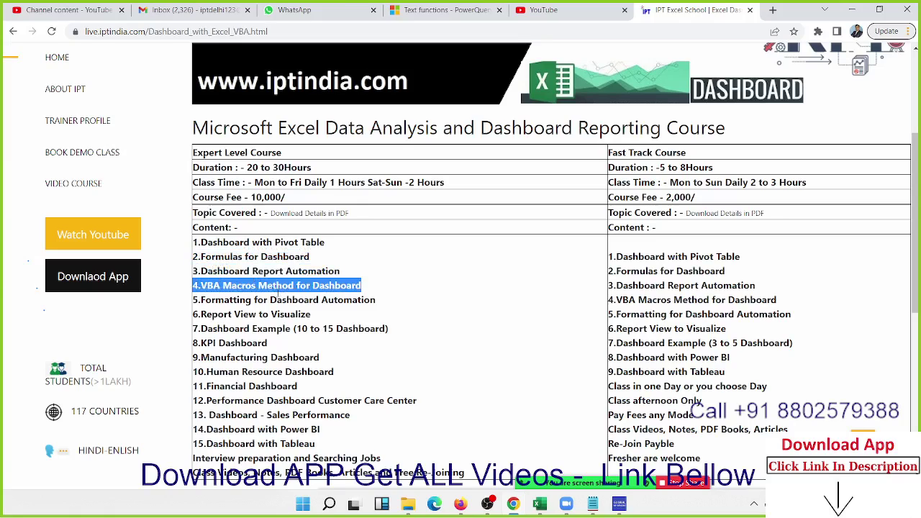
{"action": "triple_click", "coordinate": [278, 298]}
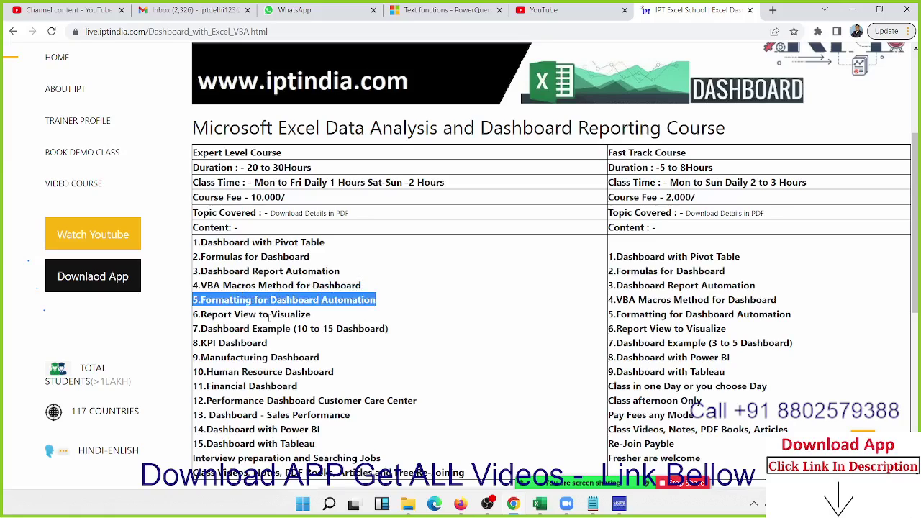
{"action": "triple_click", "coordinate": [269, 314]}
{"action": "double_click", "coordinate": [259, 328]}
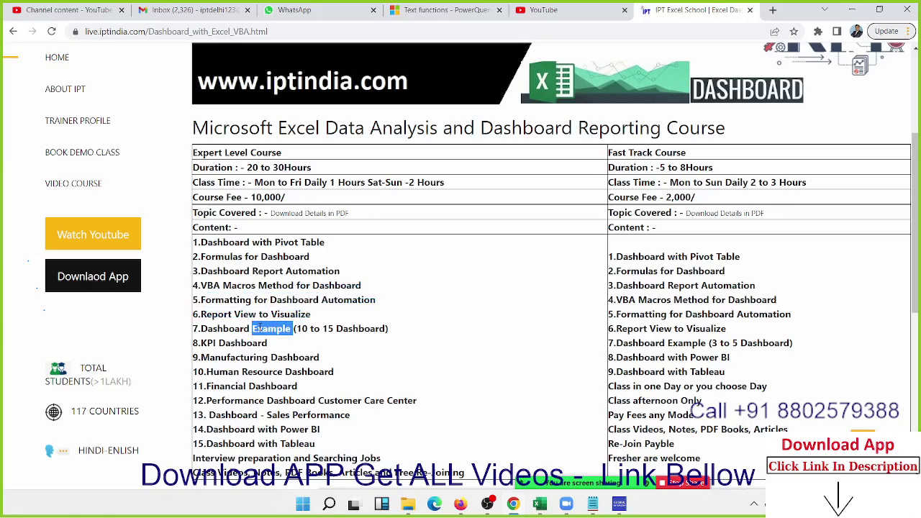
{"action": "triple_click", "coordinate": [259, 327]}
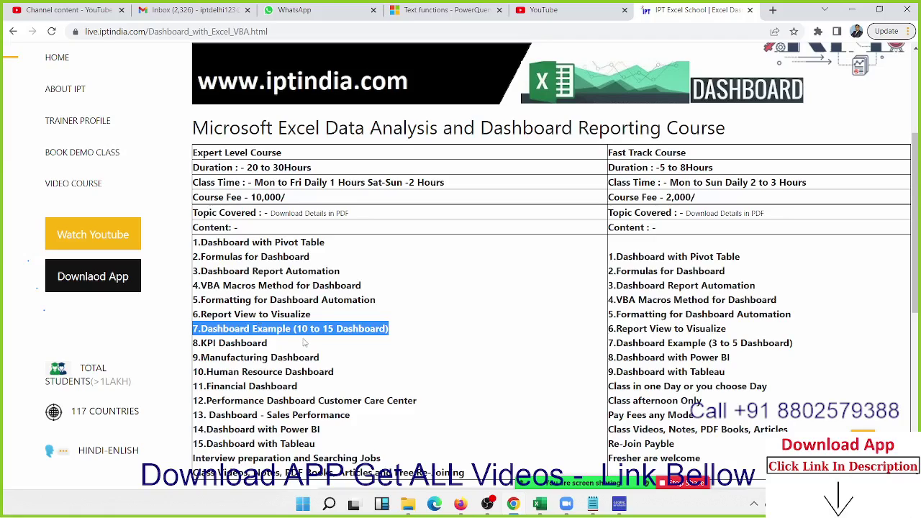
Highlight topics 8–15, from KPI and Manufacturing Dashboard to Dashboard with Power BI and Tableau
{"action": "double_click", "coordinate": [262, 342]}
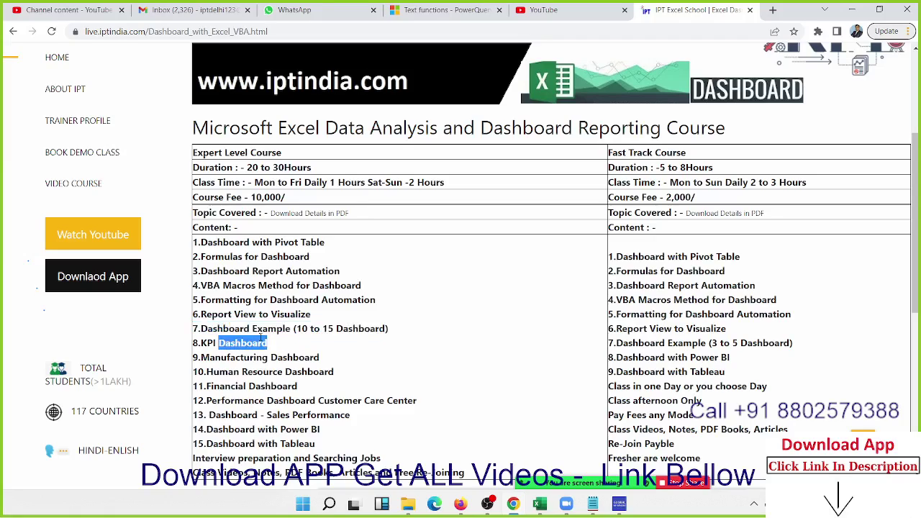
{"action": "double_click", "coordinate": [264, 356]}
{"action": "triple_click", "coordinate": [265, 357]}
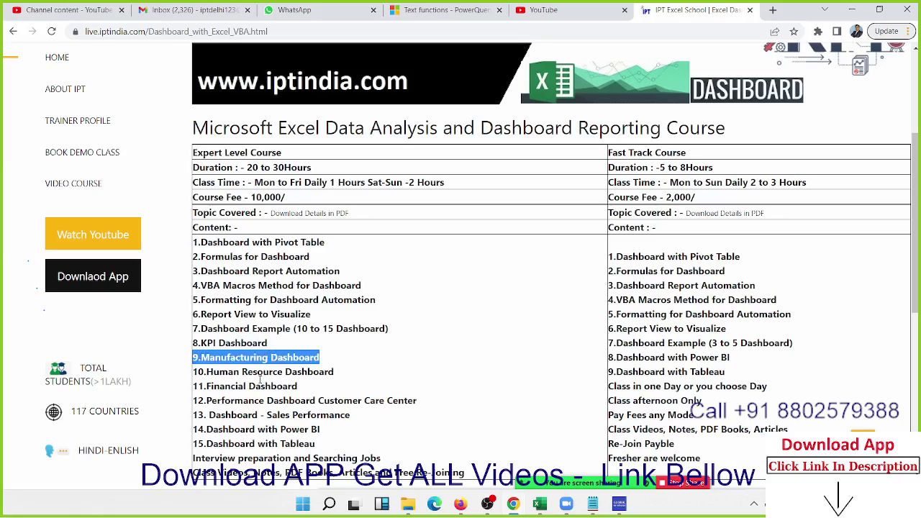
{"action": "left_click", "coordinate": [253, 373]}
{"action": "triple_click", "coordinate": [255, 372]}
{"action": "double_click", "coordinate": [255, 387]}
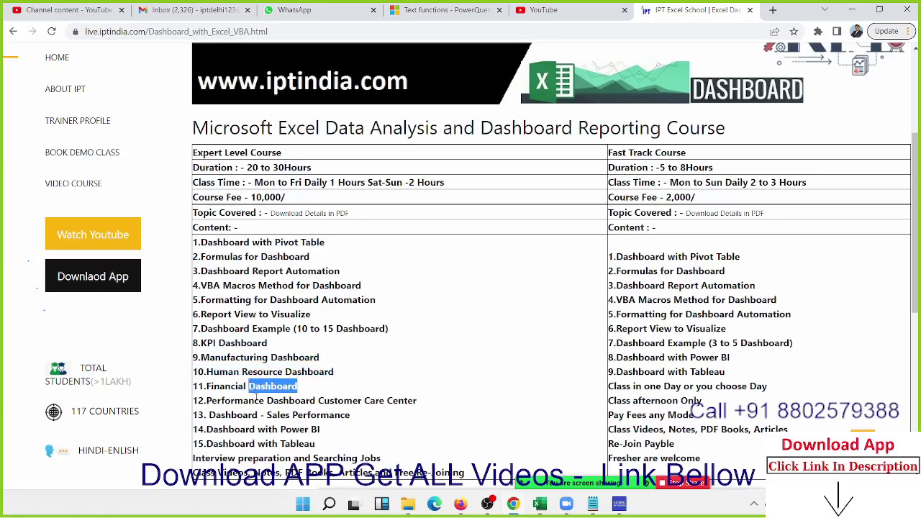
{"action": "double_click", "coordinate": [256, 399]}
{"action": "triple_click", "coordinate": [256, 400]}
{"action": "double_click", "coordinate": [239, 416]}
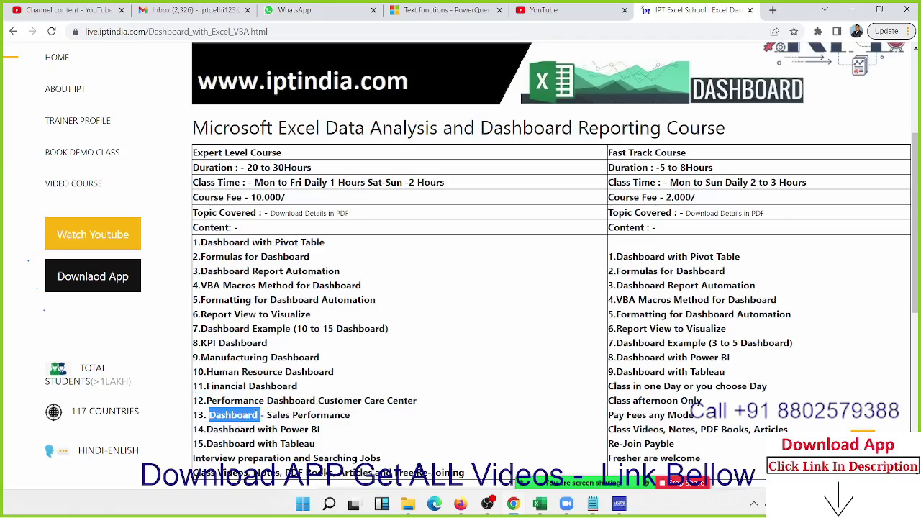
{"action": "triple_click", "coordinate": [239, 427]}
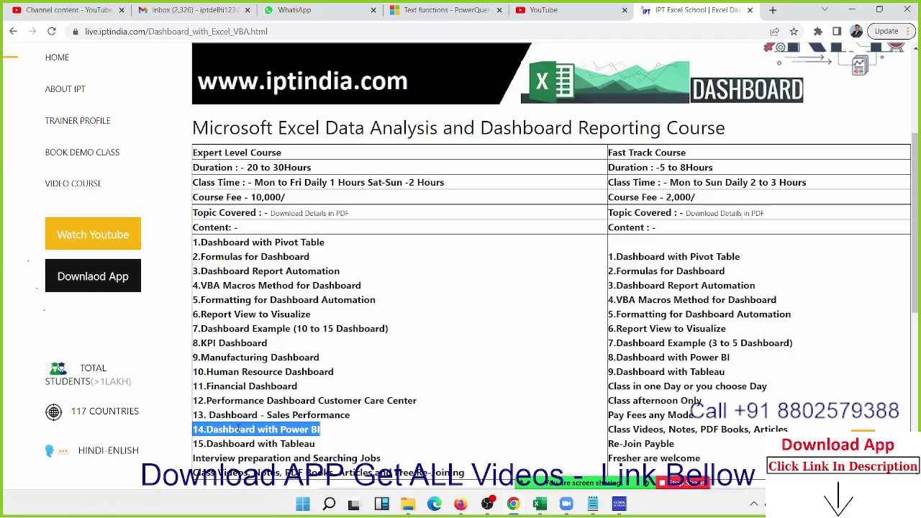
{"action": "triple_click", "coordinate": [243, 445]}
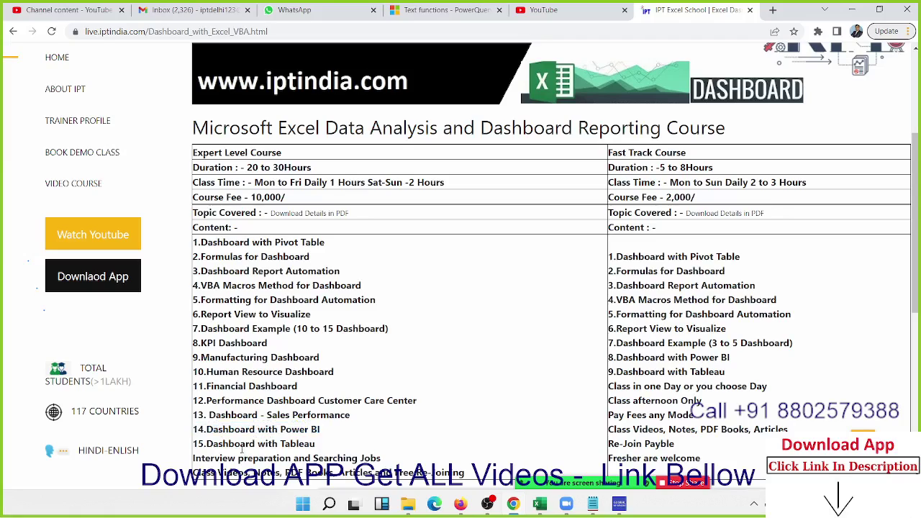
{"action": "left_click", "coordinate": [355, 454]}
{"action": "left_click_drag", "start_coordinate": [234, 242], "coordinate": [295, 245]}
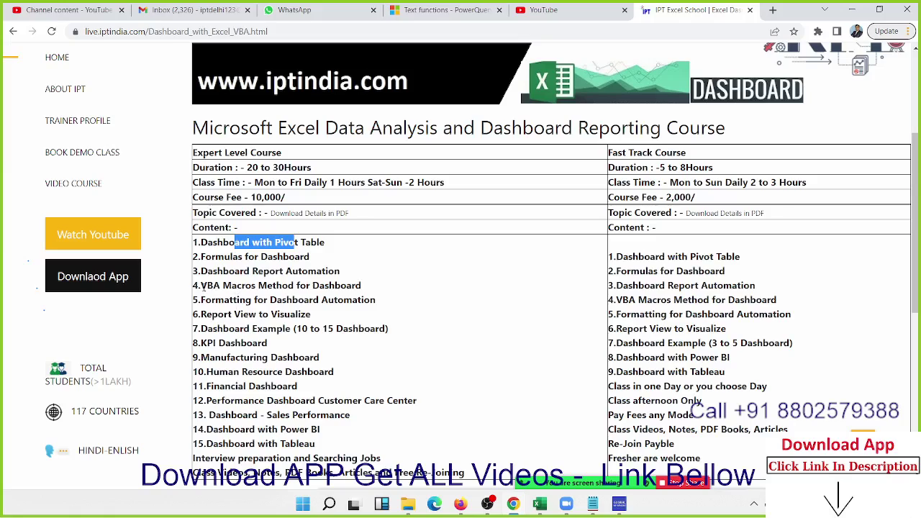
{"action": "left_click_drag", "start_coordinate": [201, 286], "coordinate": [282, 287]}
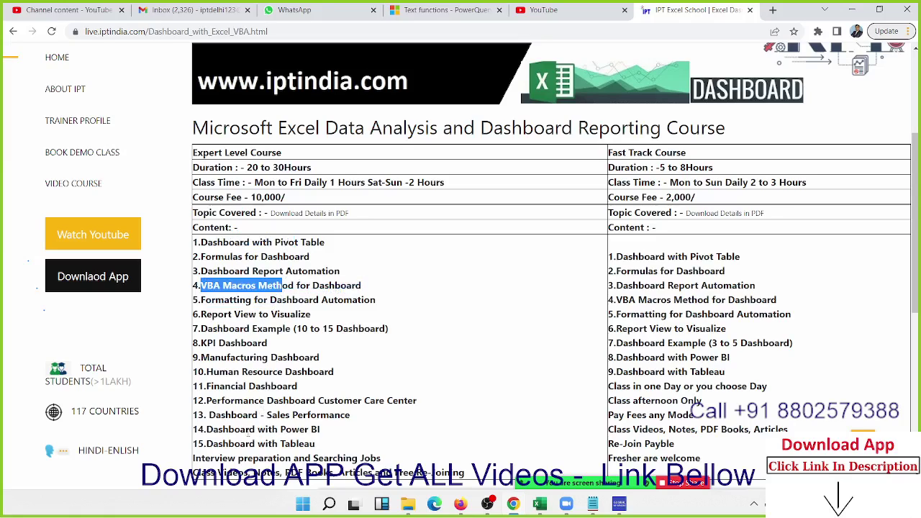
{"action": "left_click_drag", "start_coordinate": [246, 429], "coordinate": [301, 444]}
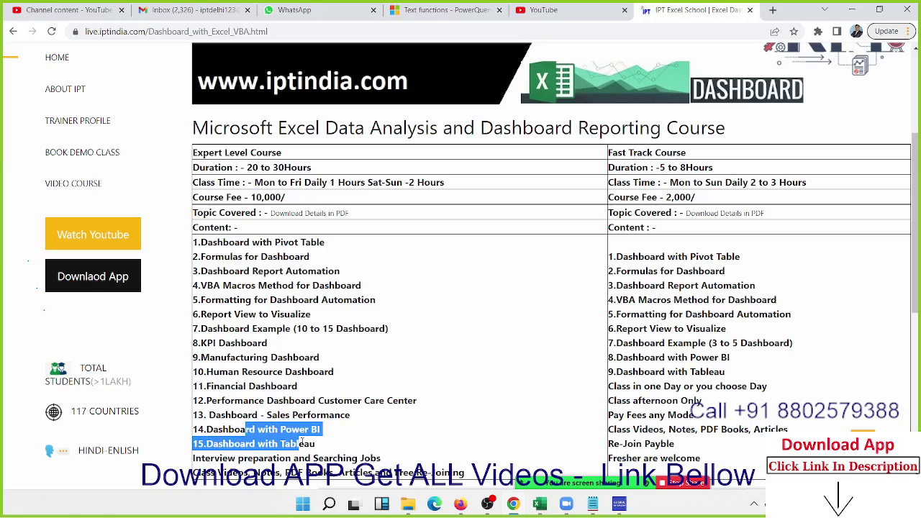
{"action": "left_click", "coordinate": [310, 445]}
{"action": "left_click_drag", "start_coordinate": [340, 446], "coordinate": [193, 427]}
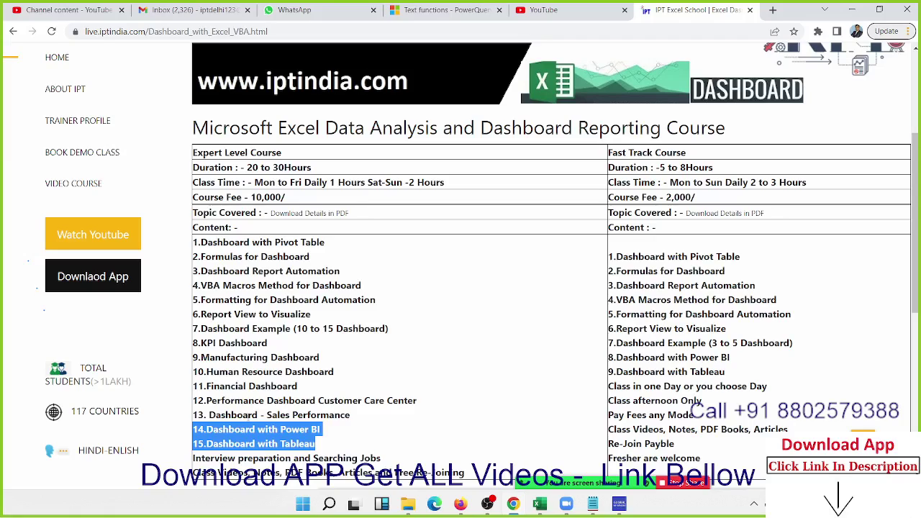
{"action": "left_click_drag", "start_coordinate": [214, 286], "coordinate": [311, 286]}
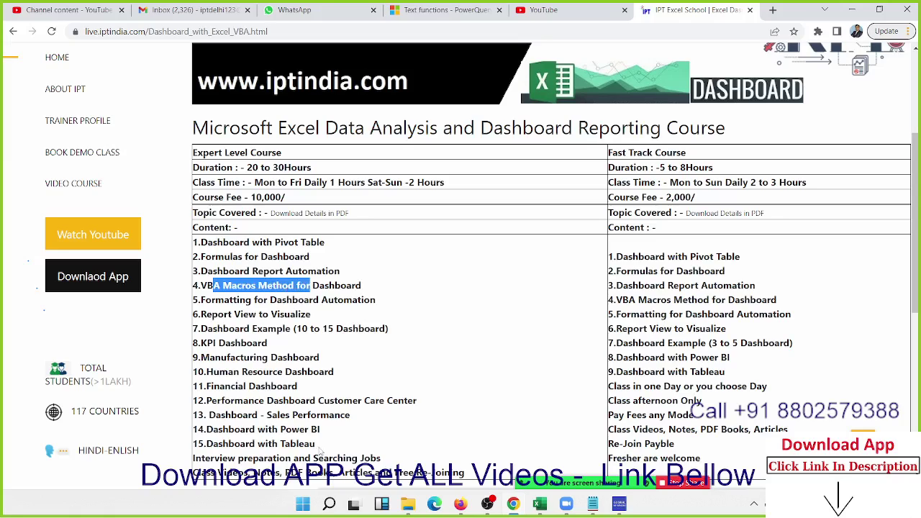
{"action": "left_click_drag", "start_coordinate": [318, 446], "coordinate": [195, 430]}
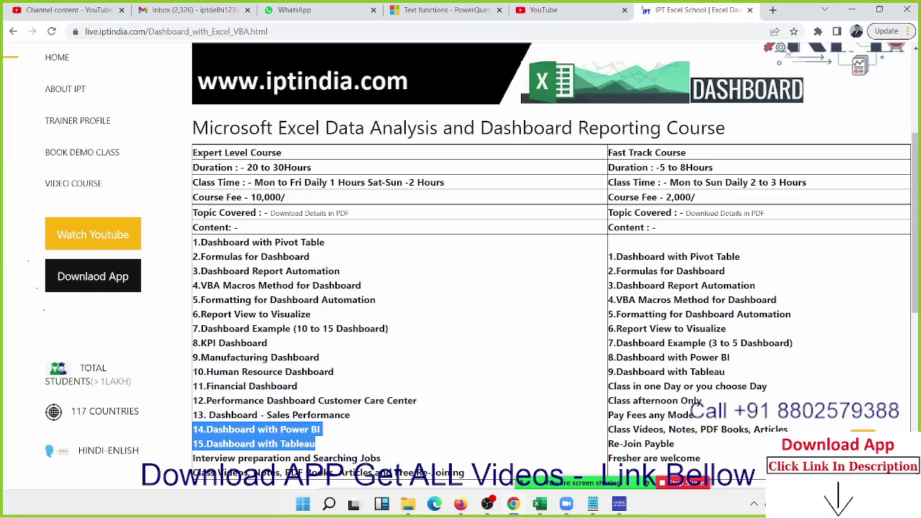
Highlight the Sales Performance topic, topics 12–13, then the '4.VBA Macros Method for Dashboard' line
{"action": "left_click", "coordinate": [276, 415]}
{"action": "triple_click", "coordinate": [277, 415]}
{"action": "left_click", "coordinate": [331, 430]}
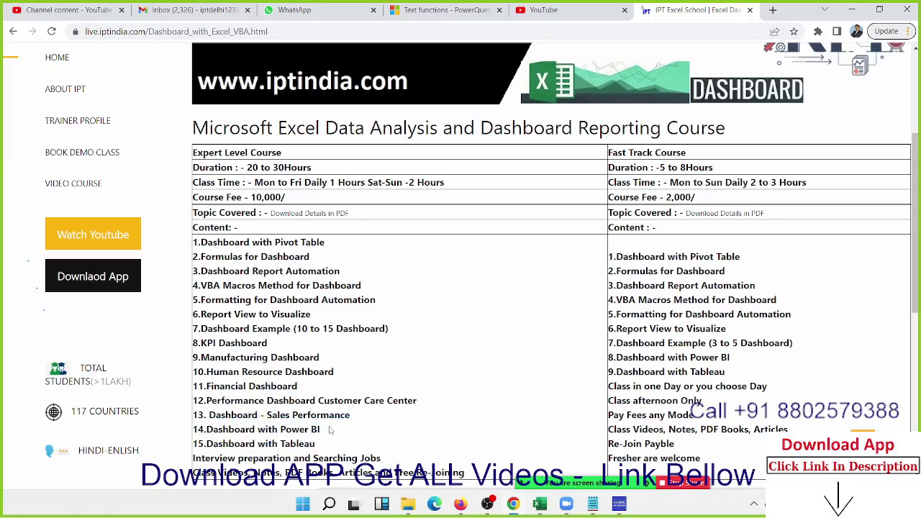
{"action": "left_click_drag", "start_coordinate": [351, 424], "coordinate": [254, 404]}
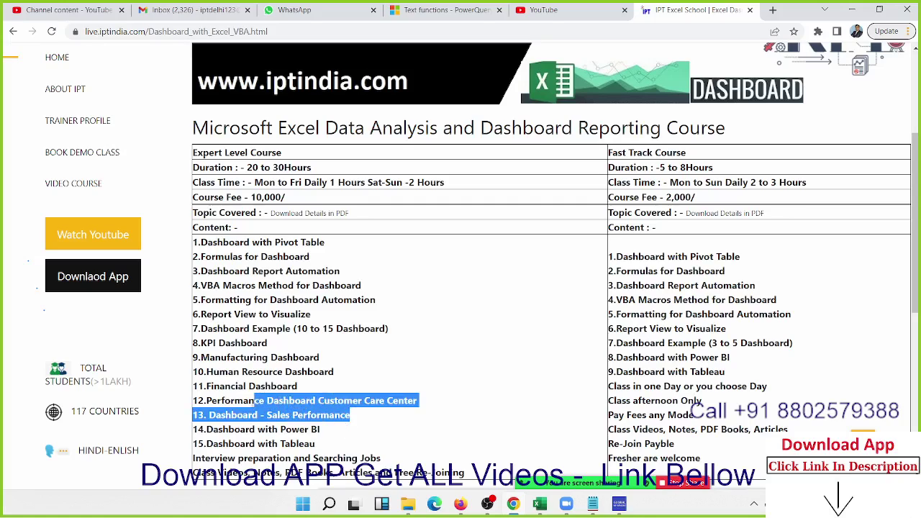
{"action": "triple_click", "coordinate": [223, 286]}
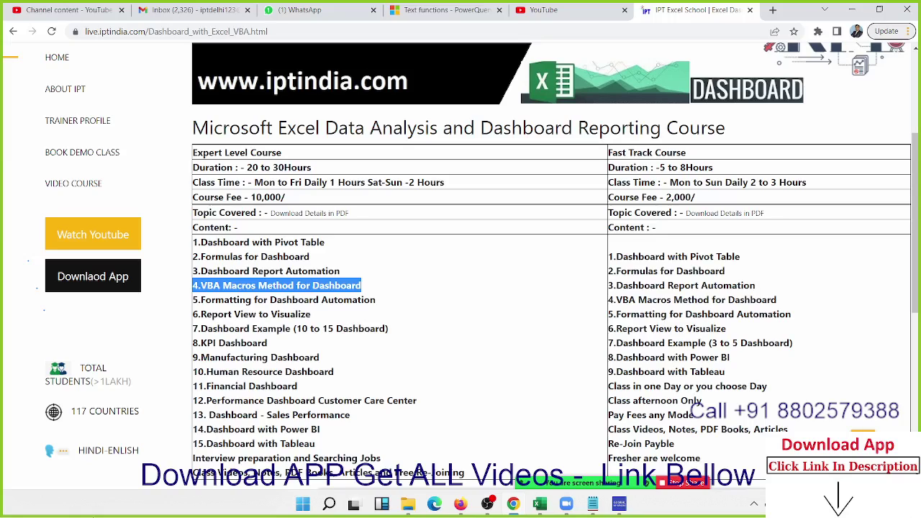
Pick out the KPI, Manufacturing, Financial and Performance Dashboard topics in the Expert Level list
{"action": "scroll", "coordinate": [288, 352], "scroll_direction": "down", "scroll_amount": 3}
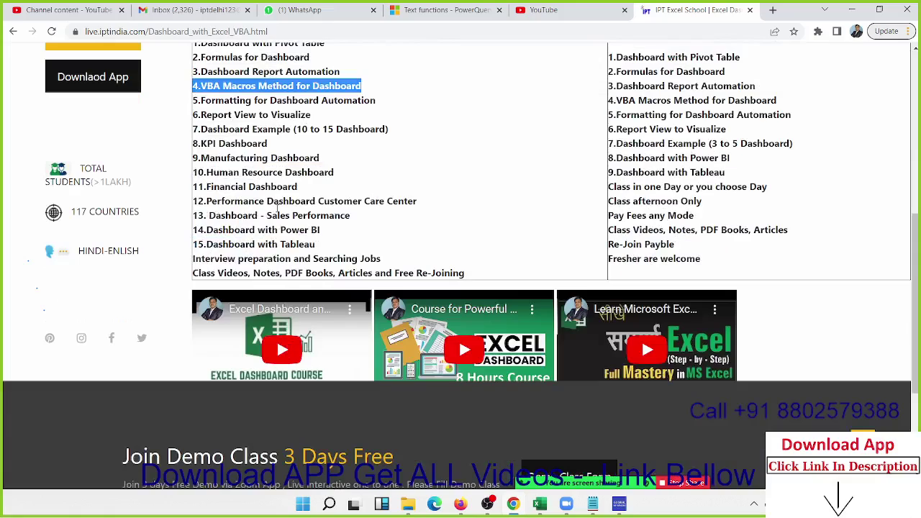
{"action": "double_click", "coordinate": [243, 144]}
{"action": "double_click", "coordinate": [235, 158]}
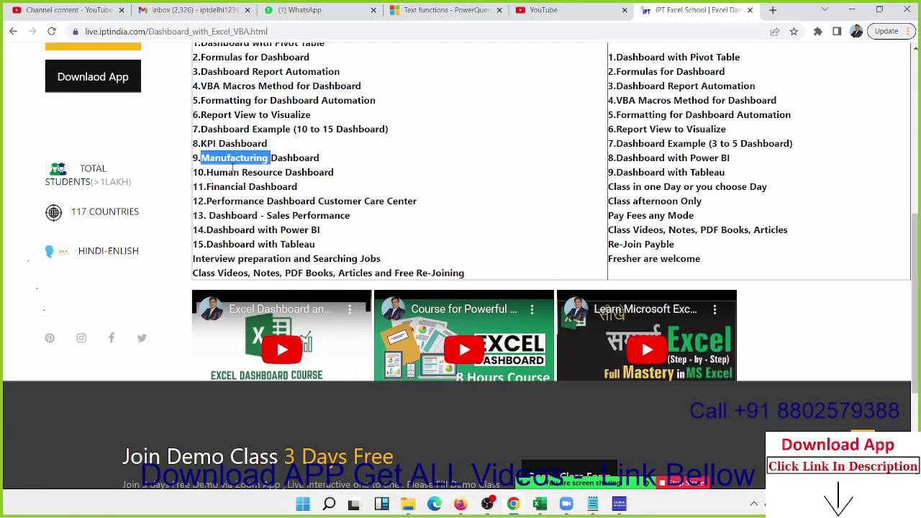
{"action": "left_click", "coordinate": [231, 171]}
{"action": "double_click", "coordinate": [225, 187]}
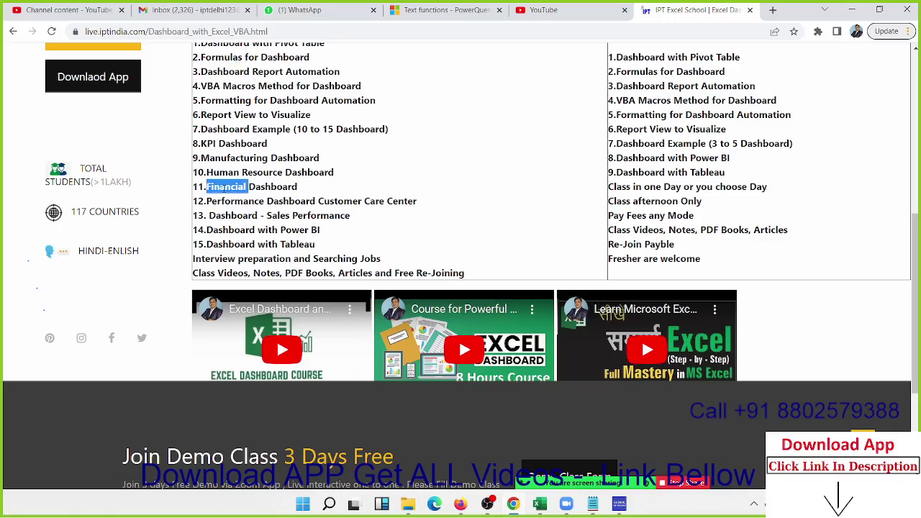
{"action": "double_click", "coordinate": [224, 200]}
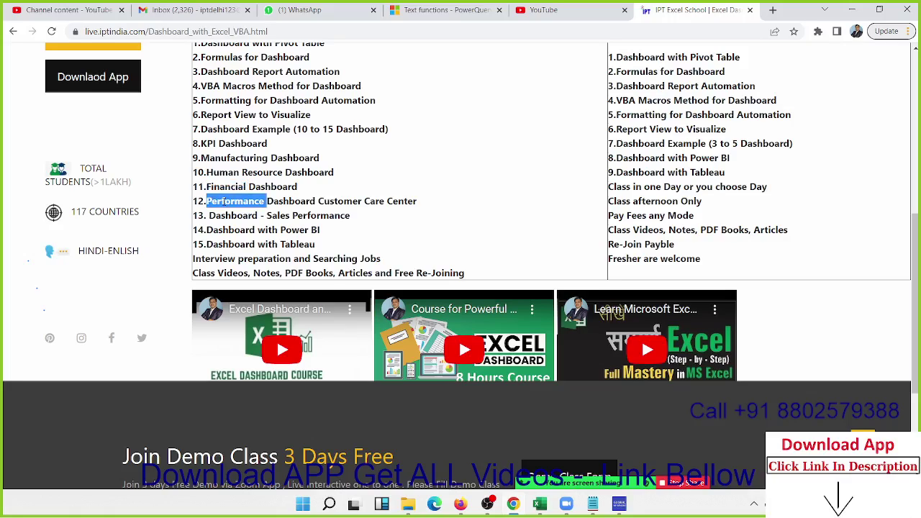
{"action": "left_click", "coordinate": [224, 196]}
{"action": "double_click", "coordinate": [223, 187]}
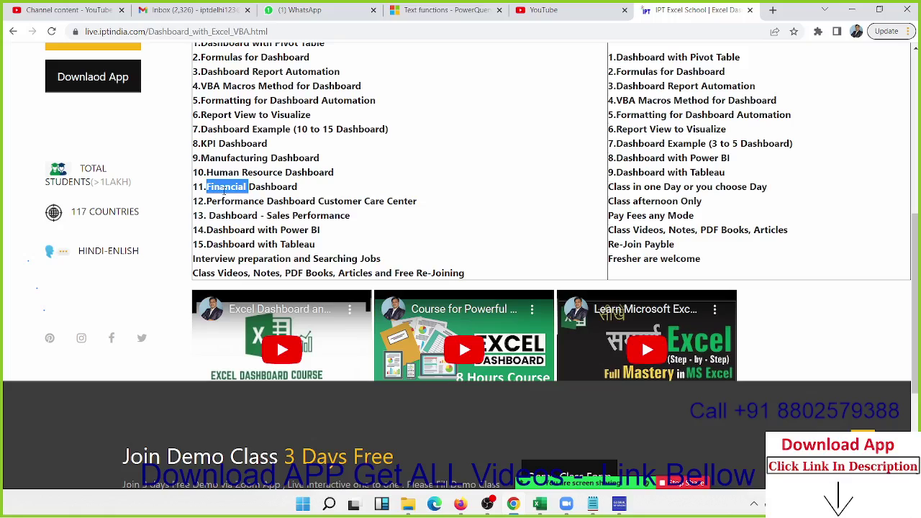
In a new tab, search Google for 'dashboard' and show the image results
{"action": "left_click", "coordinate": [773, 10]}
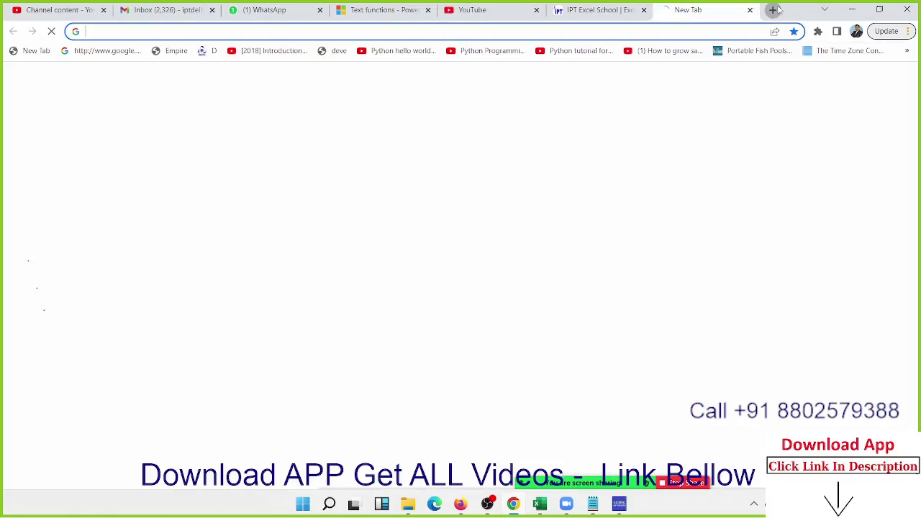
{"action": "type", "text": "google.com"}
{"action": "key", "text": "Return"}
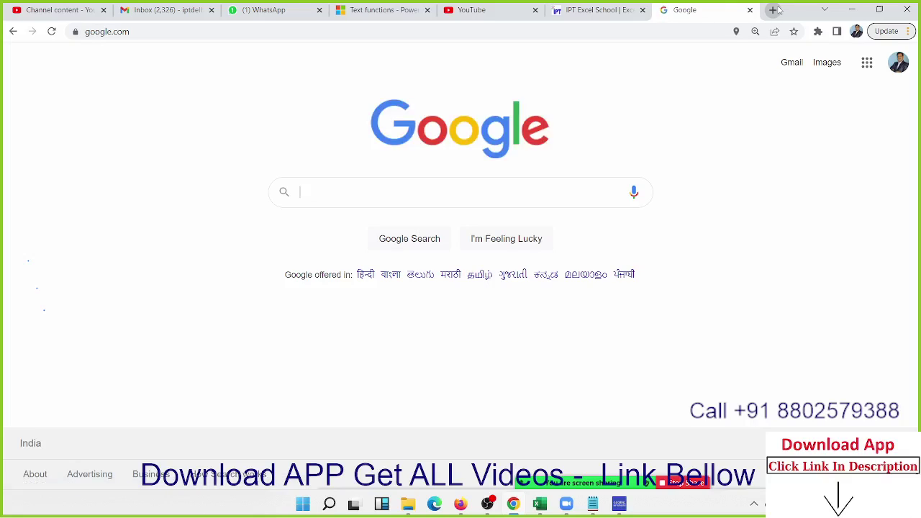
{"action": "type", "text": "dash"}
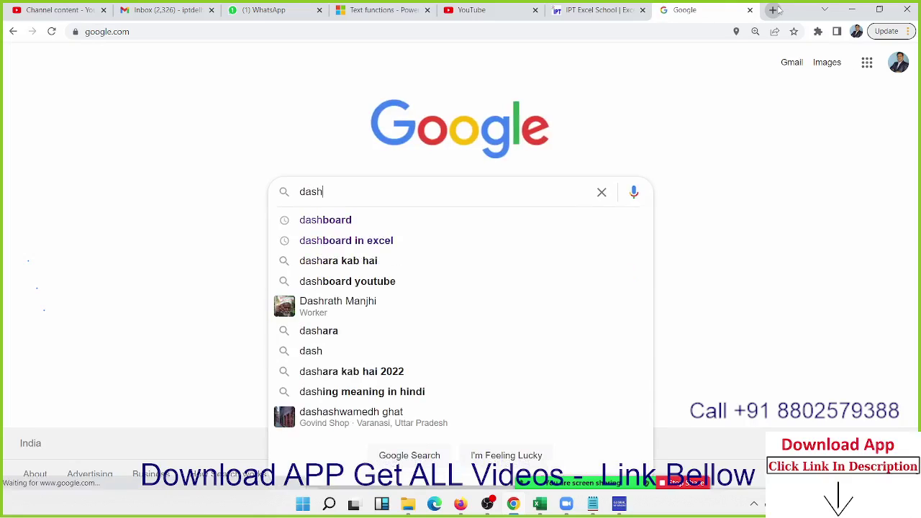
{"action": "type", "text": "board"}
{"action": "key", "text": "Return"}
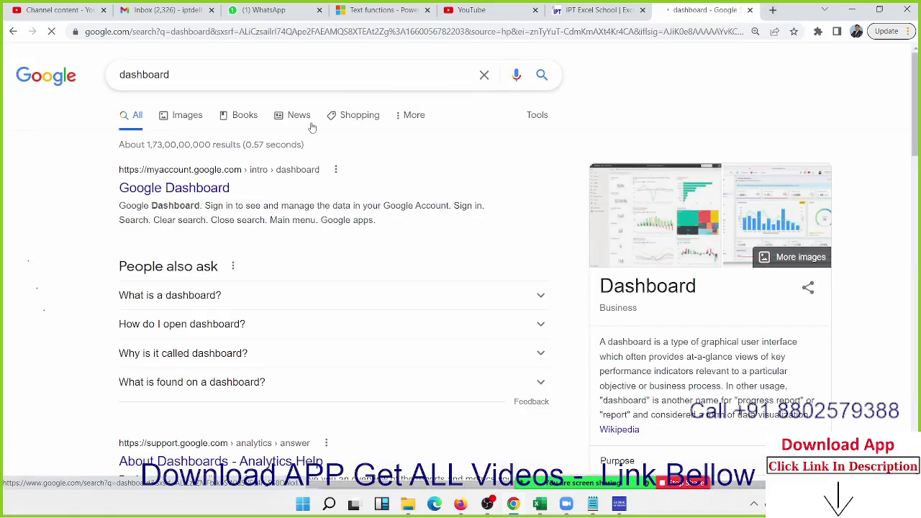
{"action": "left_click", "coordinate": [174, 120]}
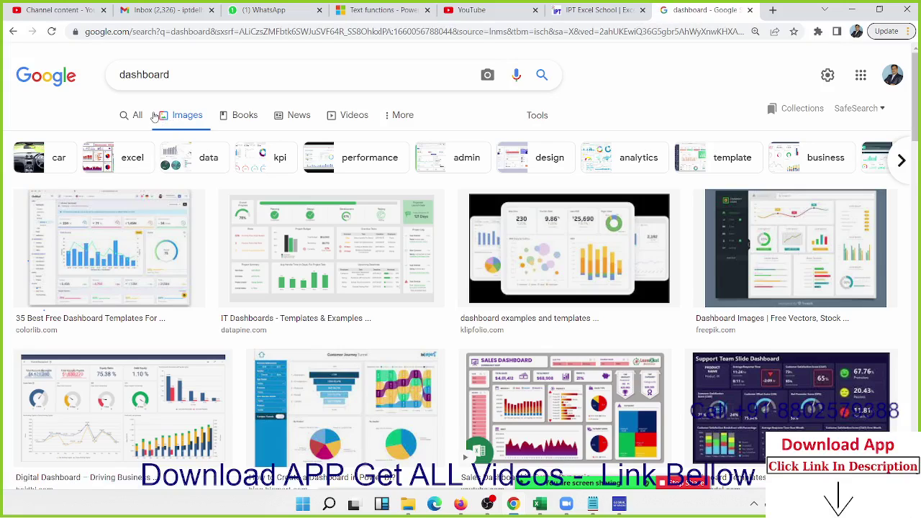
Preview the Sales Dashboard in Excel and Support Team Slide Dashboard images
{"action": "scroll", "coordinate": [503, 216], "scroll_direction": "down", "scroll_amount": 3}
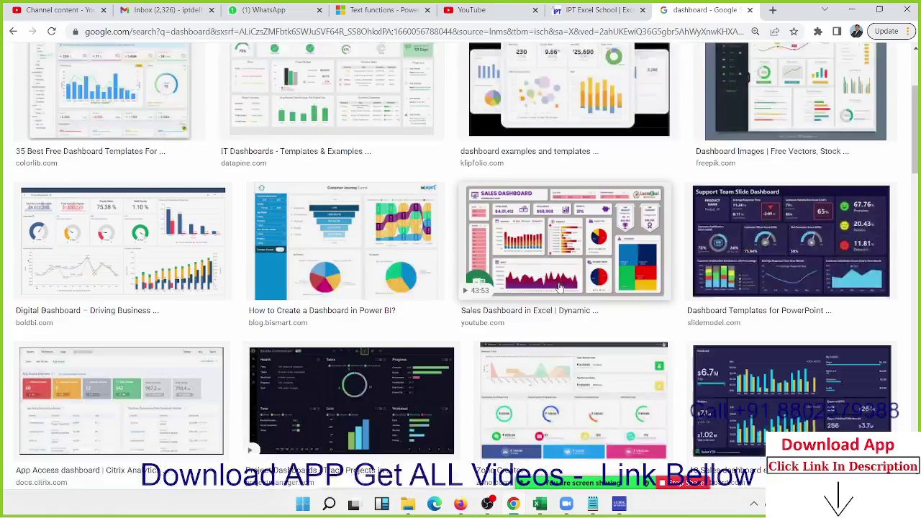
{"action": "scroll", "coordinate": [550, 210], "scroll_direction": "down", "scroll_amount": 1}
{"action": "left_click", "coordinate": [550, 209]}
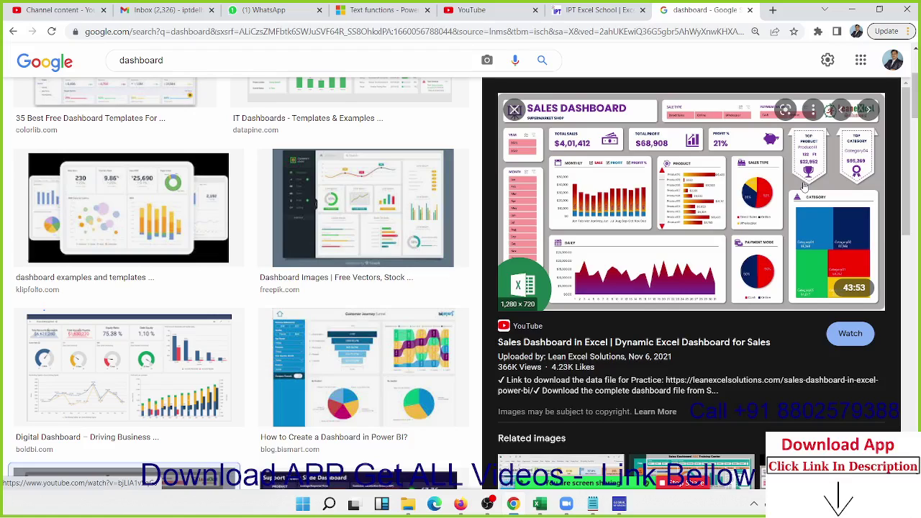
{"action": "key", "text": "Escape"}
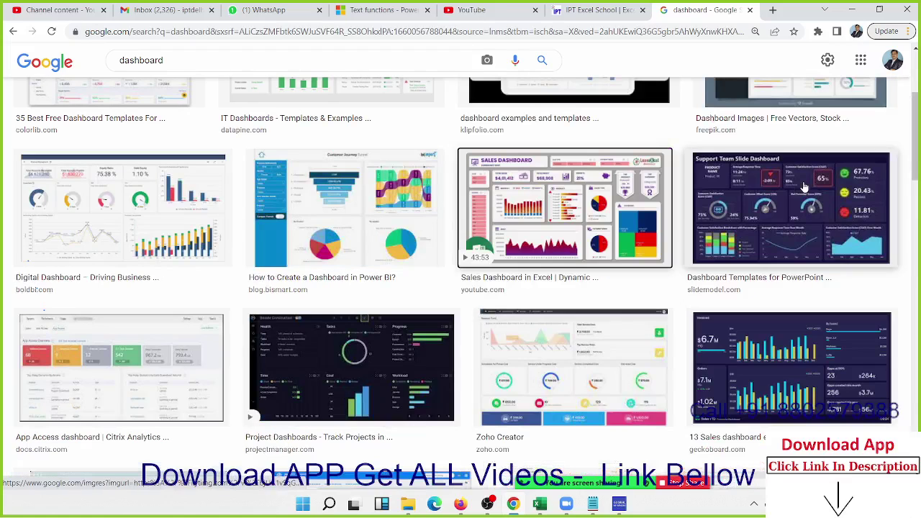
{"action": "left_click", "coordinate": [488, 213]}
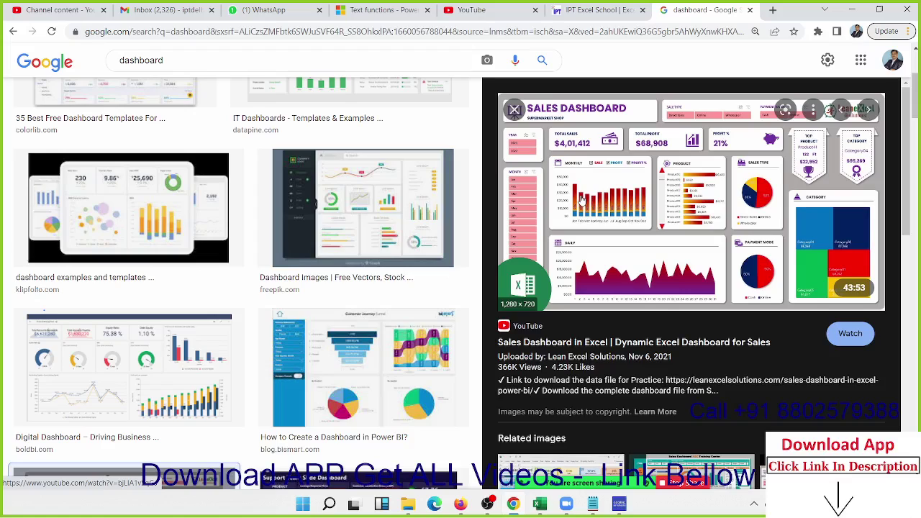
{"action": "key", "text": "Escape"}
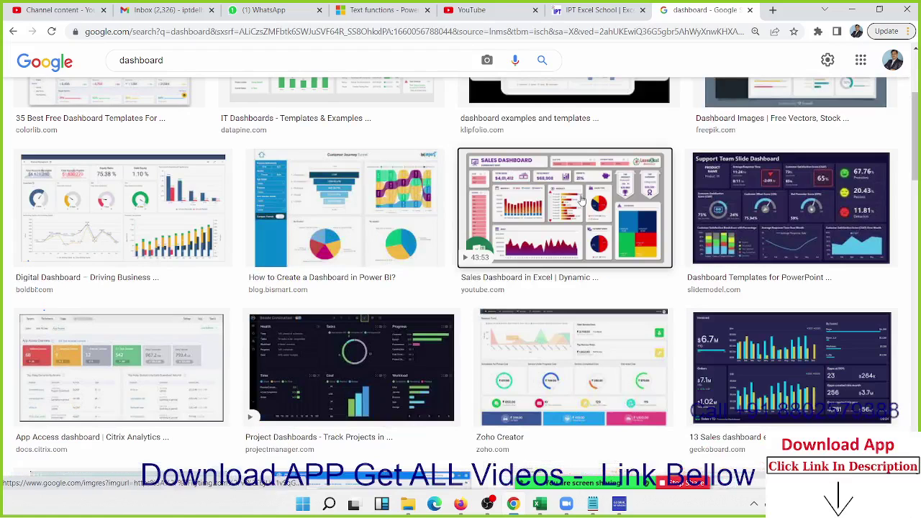
{"action": "left_click", "coordinate": [789, 214]}
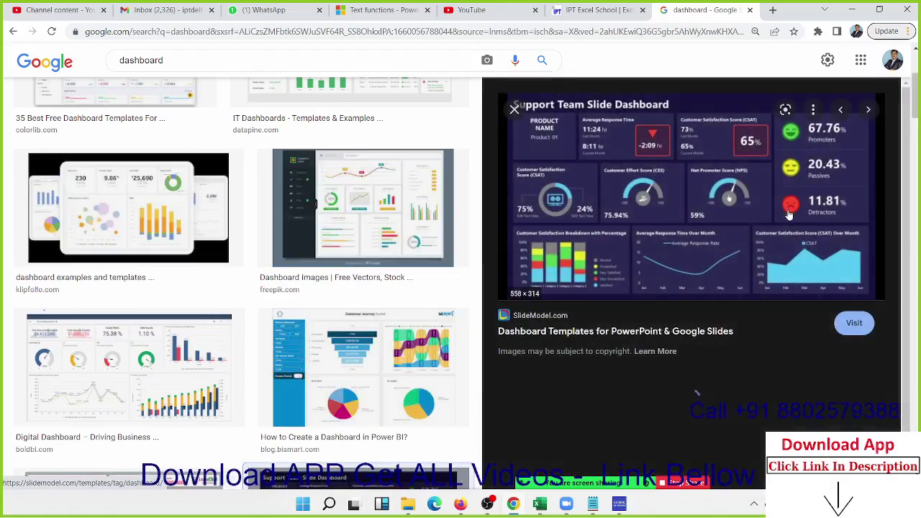
{"action": "key", "text": "Escape"}
Scroll further down the results and preview the Zoho Sales Overview dashboard image
{"action": "scroll", "coordinate": [585, 289], "scroll_direction": "down", "scroll_amount": 1}
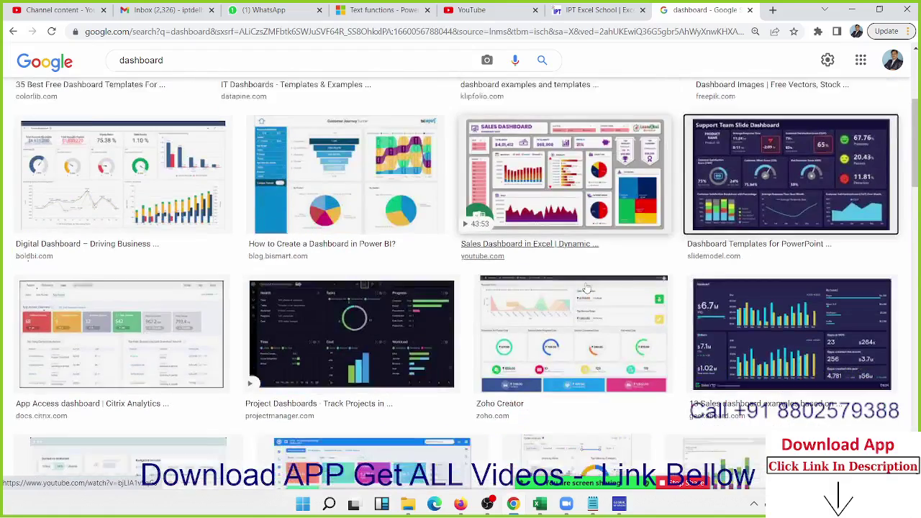
{"action": "scroll", "coordinate": [584, 289], "scroll_direction": "down", "scroll_amount": 2}
{"action": "scroll", "coordinate": [585, 288], "scroll_direction": "down", "scroll_amount": 3}
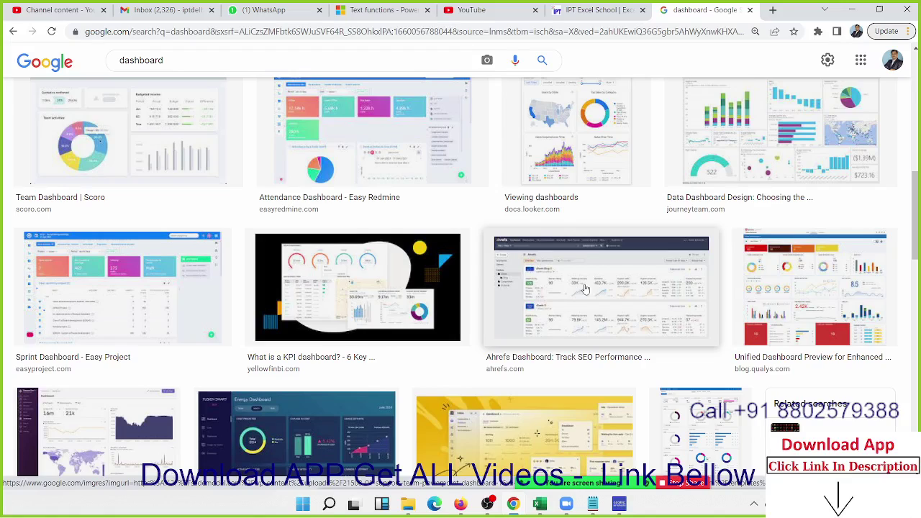
{"action": "scroll", "coordinate": [585, 289], "scroll_direction": "down", "scroll_amount": 3}
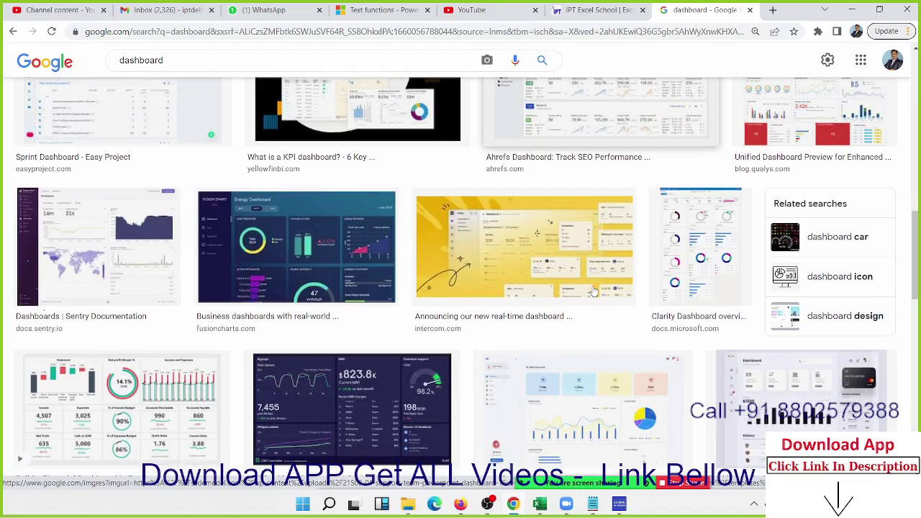
{"action": "scroll", "coordinate": [503, 266], "scroll_direction": "down", "scroll_amount": 2}
{"action": "scroll", "coordinate": [406, 247], "scroll_direction": "down", "scroll_amount": 1}
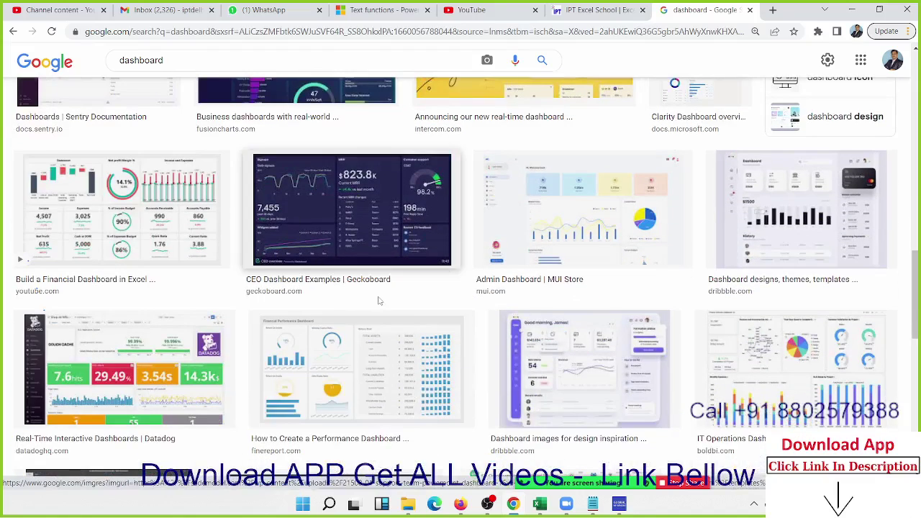
{"action": "scroll", "coordinate": [556, 333], "scroll_direction": "down", "scroll_amount": 3}
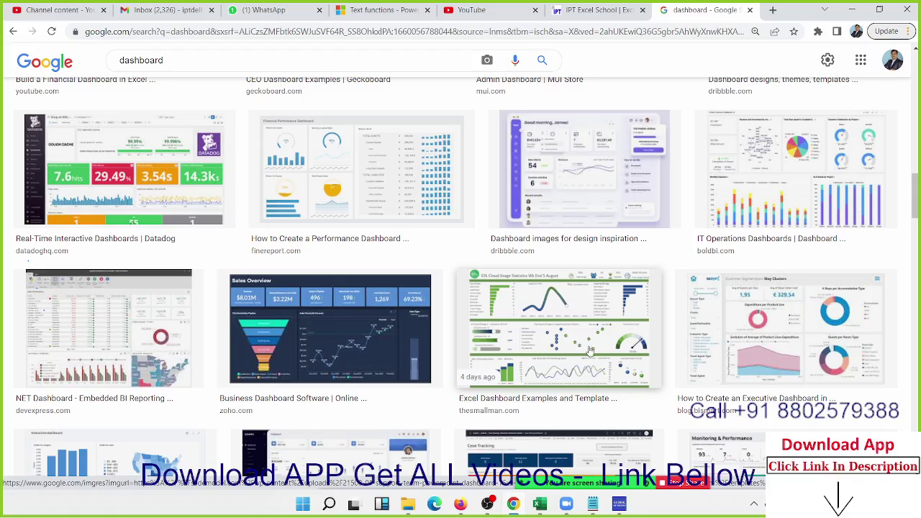
{"action": "left_click", "coordinate": [386, 348]}
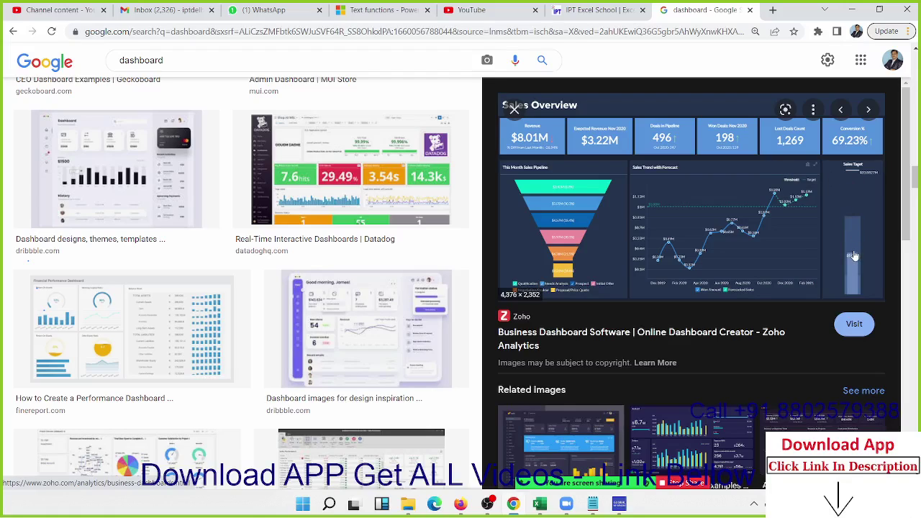
{"action": "key", "text": "Escape"}
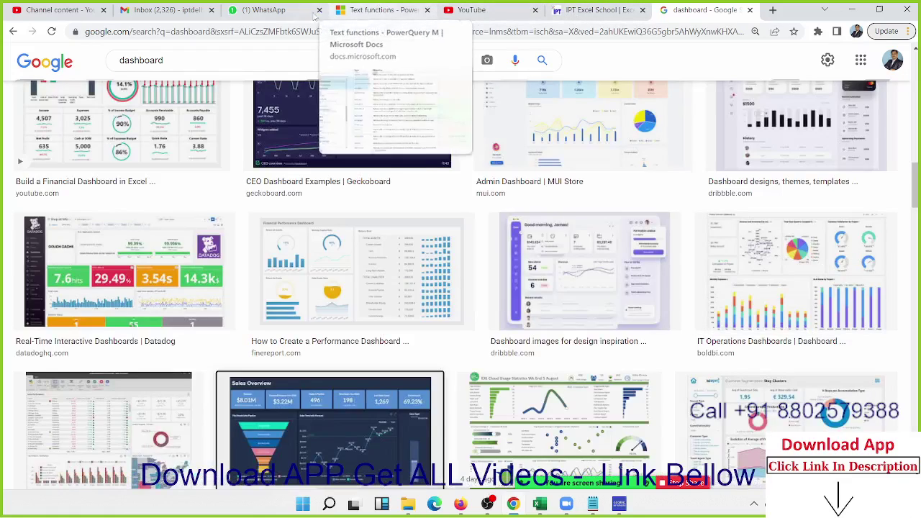
{"action": "mouse_move", "coordinate": [266, 10]}
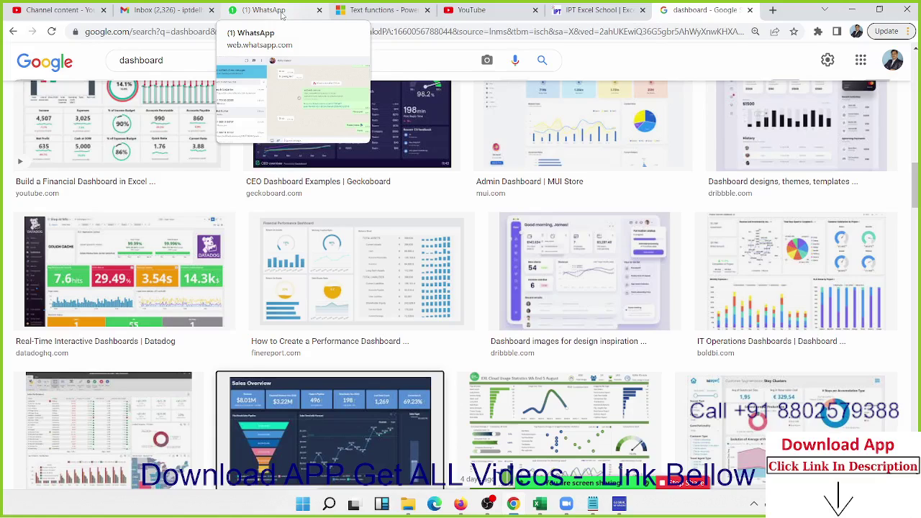
Back on the dashboard course page, pick out the Pivot Table, Formatting and VBA Macros topics
{"action": "left_click", "coordinate": [595, 10]}
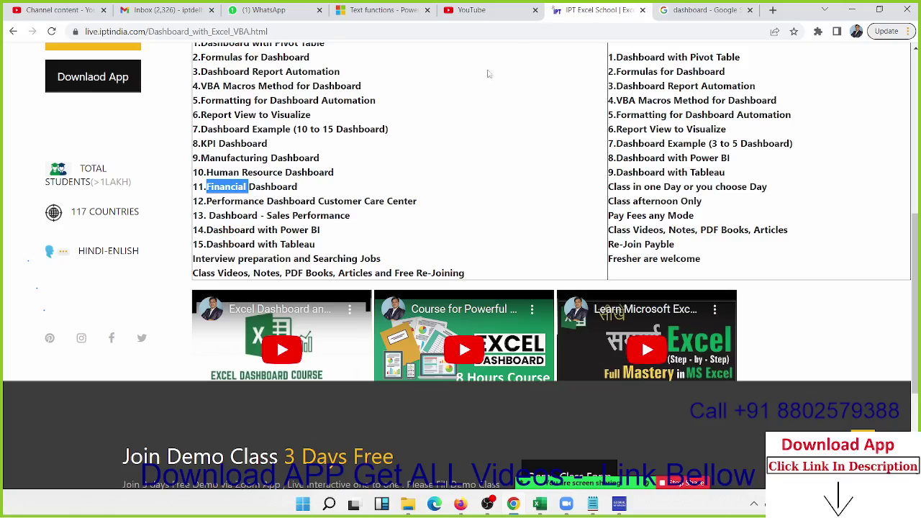
{"action": "scroll", "coordinate": [487, 74], "scroll_direction": "up", "scroll_amount": 3}
{"action": "left_click_drag", "start_coordinate": [274, 242], "coordinate": [298, 242]}
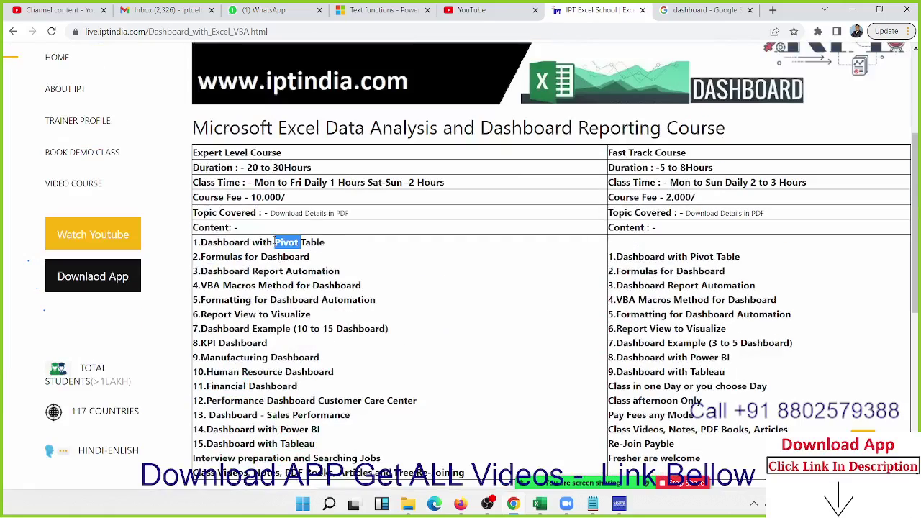
{"action": "triple_click", "coordinate": [275, 242]}
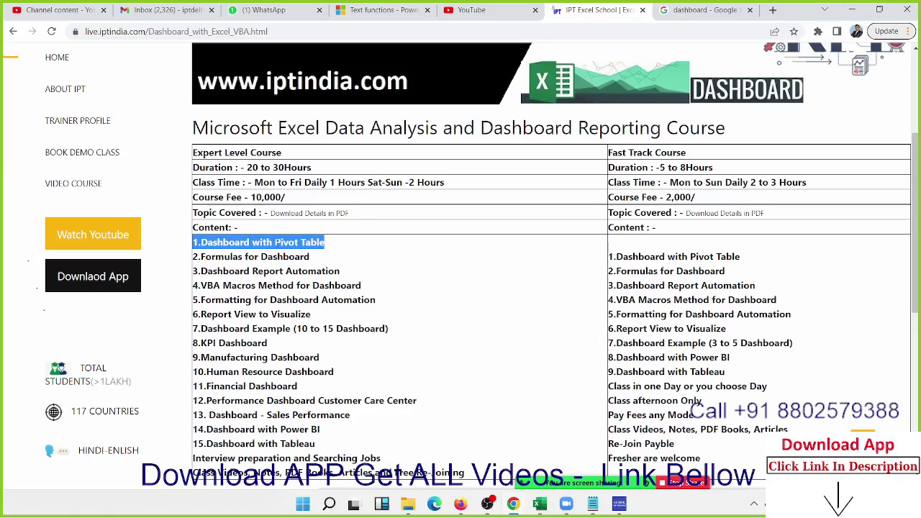
{"action": "triple_click", "coordinate": [274, 300]}
{"action": "left_click", "coordinate": [281, 296]}
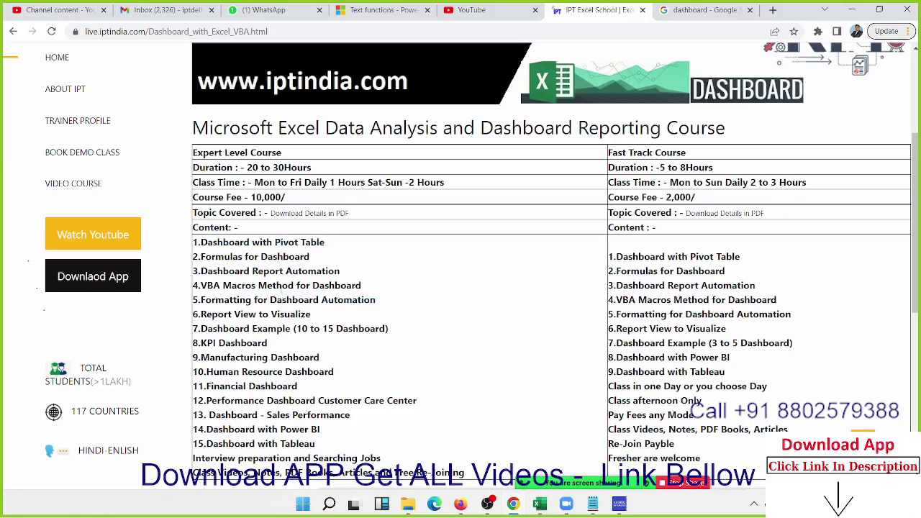
{"action": "triple_click", "coordinate": [282, 291]}
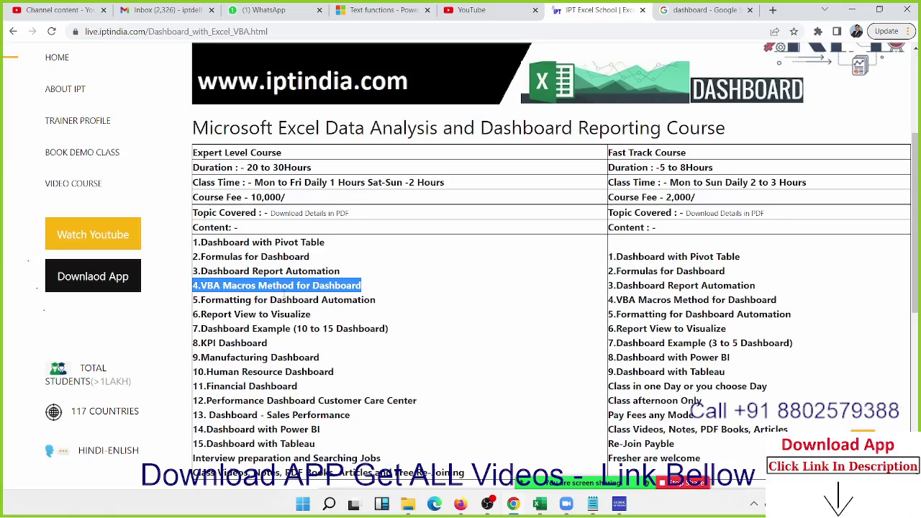
Copy the course PDF link address and return to the course catalogue home page
{"action": "right_click", "coordinate": [295, 221]}
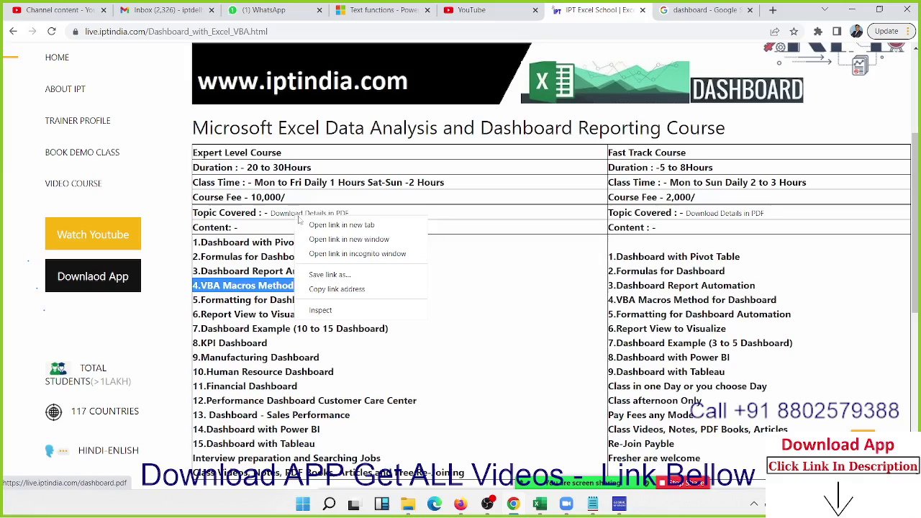
{"action": "left_click", "coordinate": [336, 289]}
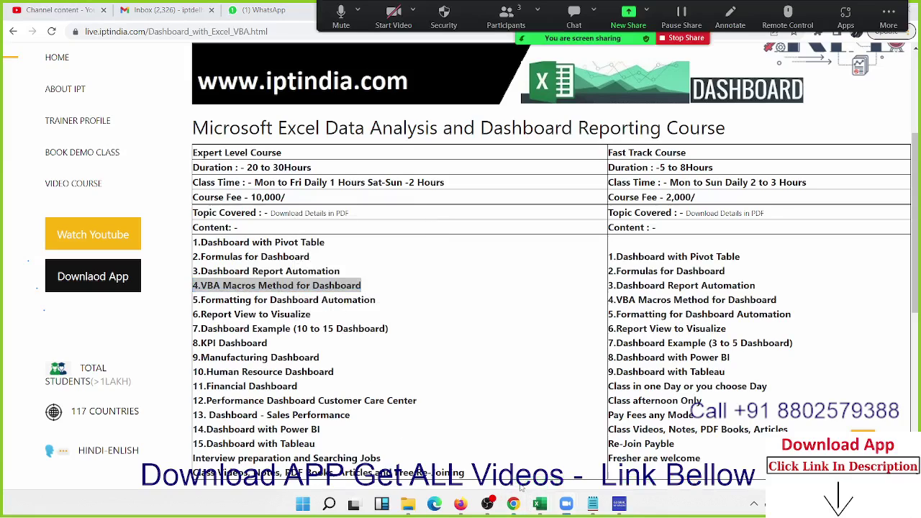
{"action": "left_click", "coordinate": [518, 16]}
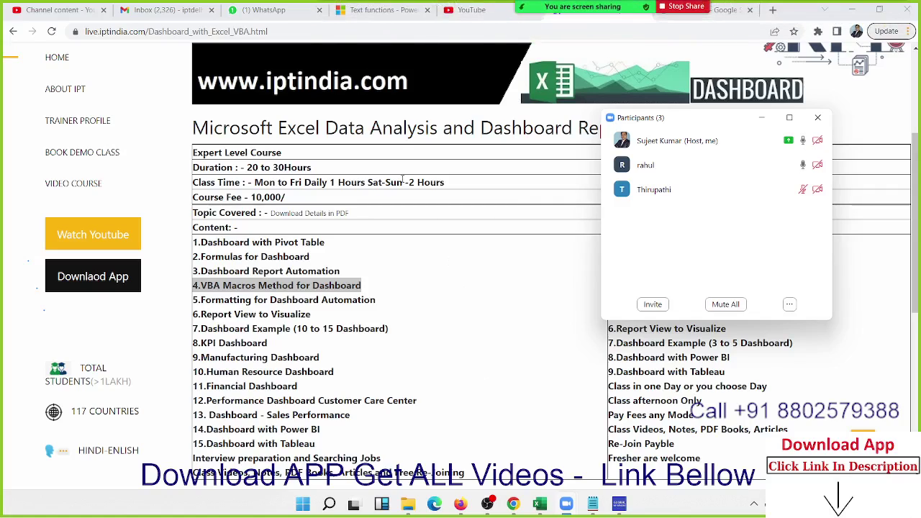
{"action": "left_click", "coordinate": [12, 33]}
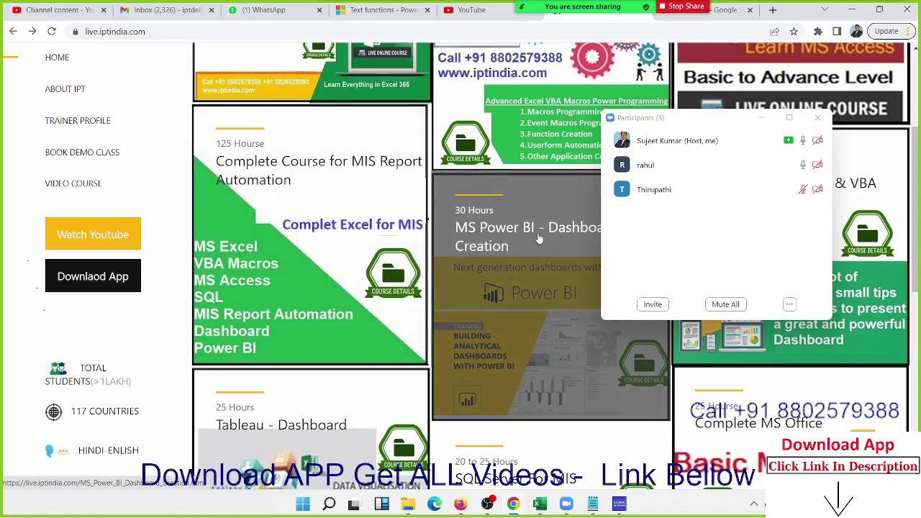
{"action": "scroll", "coordinate": [538, 239], "scroll_direction": "up", "scroll_amount": 3}
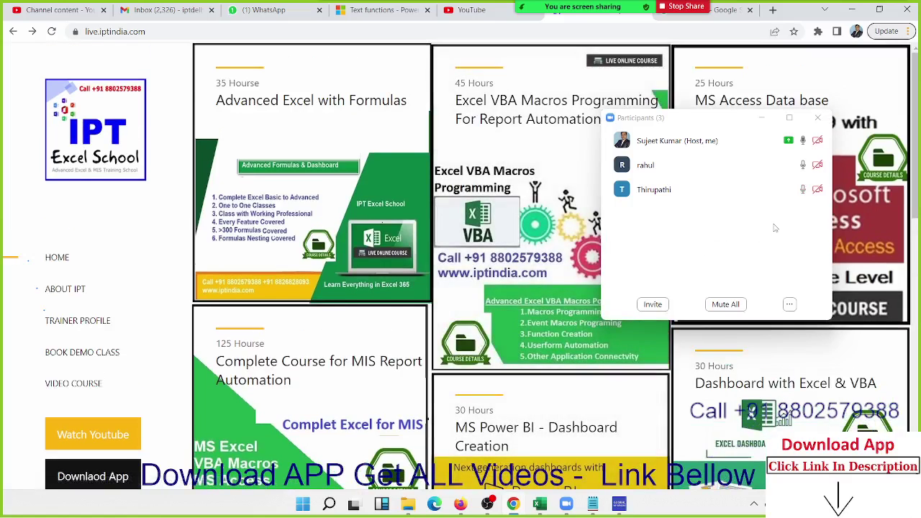
{"action": "mouse_move", "coordinate": [712, 120]}
{"action": "left_mouse_down"}
{"action": "mouse_move", "coordinate": [187, 142]}
{"action": "mouse_move", "coordinate": [131, 97]}
{"action": "left_mouse_up"}
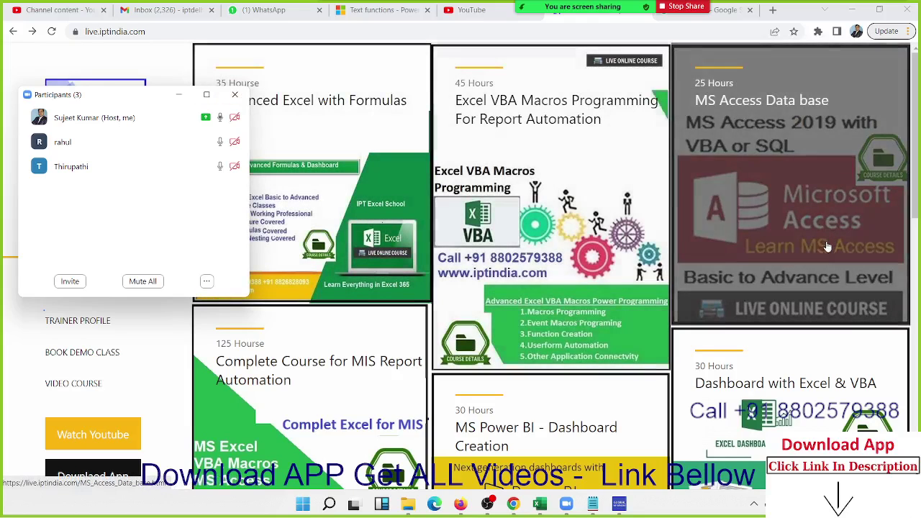
Open the Complete Course for MIS Report Automation and scroll to its details table
{"action": "scroll", "coordinate": [769, 281], "scroll_direction": "down", "scroll_amount": 3}
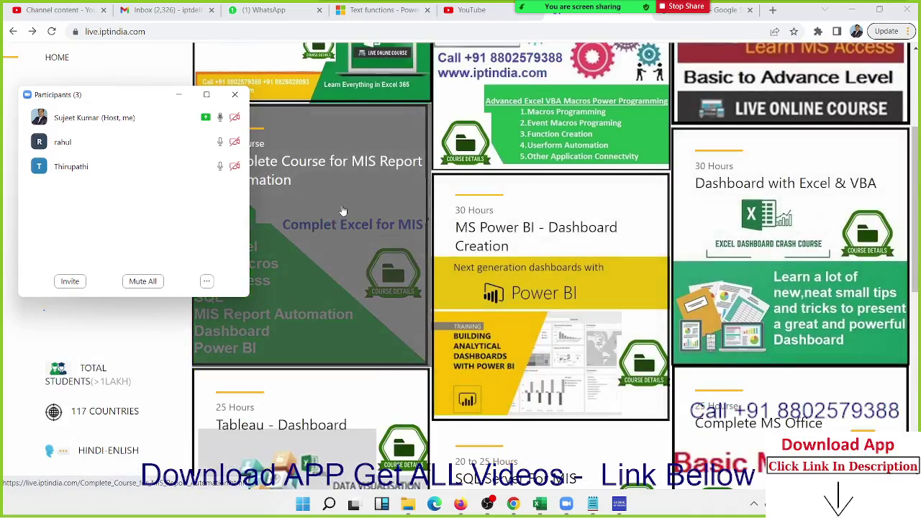
{"action": "left_click", "coordinate": [342, 209]}
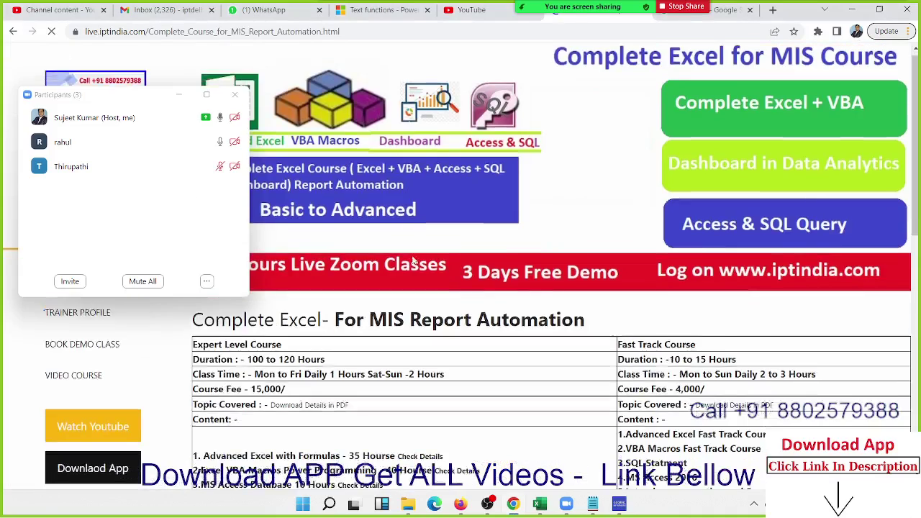
{"action": "scroll", "coordinate": [426, 326], "scroll_direction": "down", "scroll_amount": 3}
{"action": "key", "text": "super"}
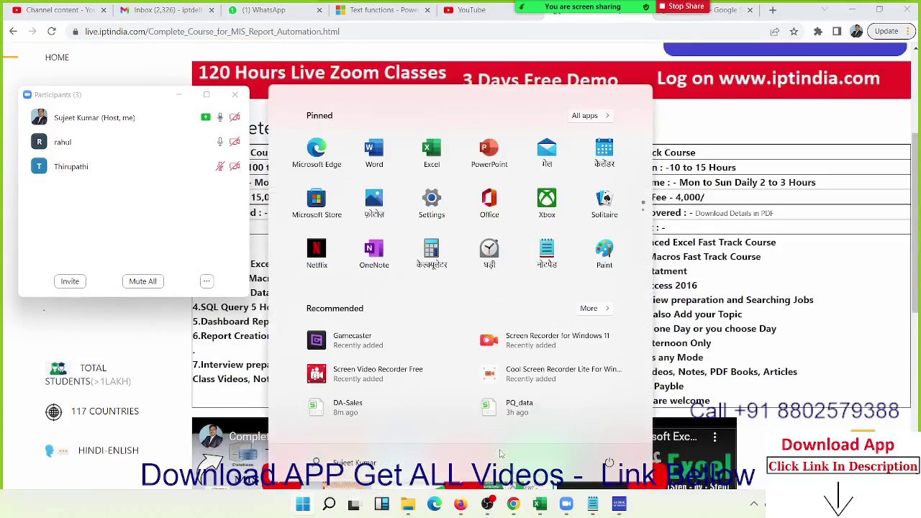
Launch Excel, create blank workbook Book15, and clear the A1:G12 selection on Sheet1
{"action": "left_click", "coordinate": [446, 157]}
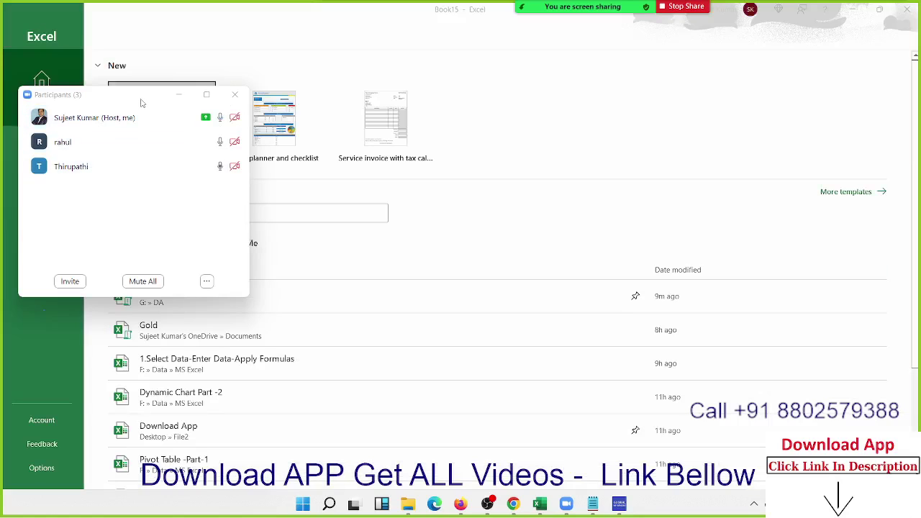
{"action": "left_click_drag", "start_coordinate": [142, 103], "coordinate": [670, 139]}
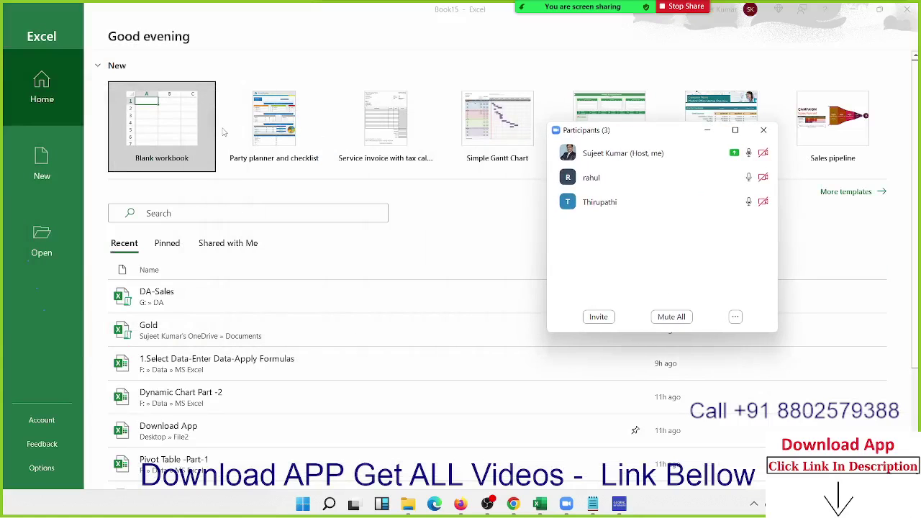
{"action": "left_click", "coordinate": [182, 126]}
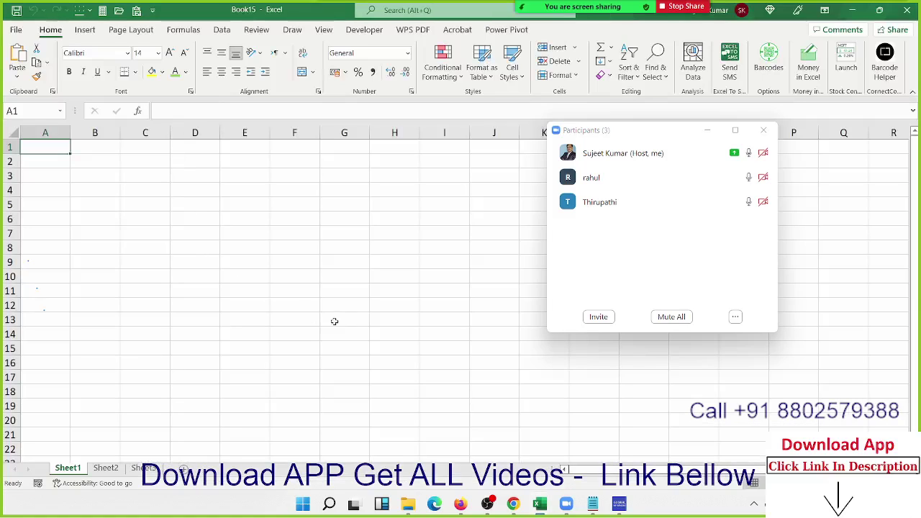
{"action": "left_click_drag", "start_coordinate": [331, 304], "coordinate": [54, 146]}
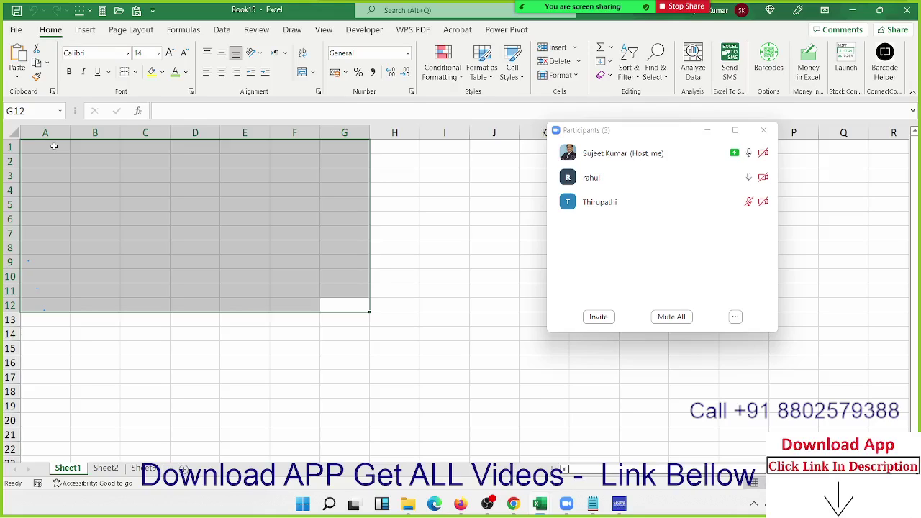
{"action": "key", "text": "Right"}
{"action": "key", "text": "Right"}
{"action": "key", "text": "Up"}
{"action": "key", "text": "Up"}
{"action": "key", "text": "Up"}
{"action": "key", "text": "Up"}
{"action": "key", "text": "Up"}
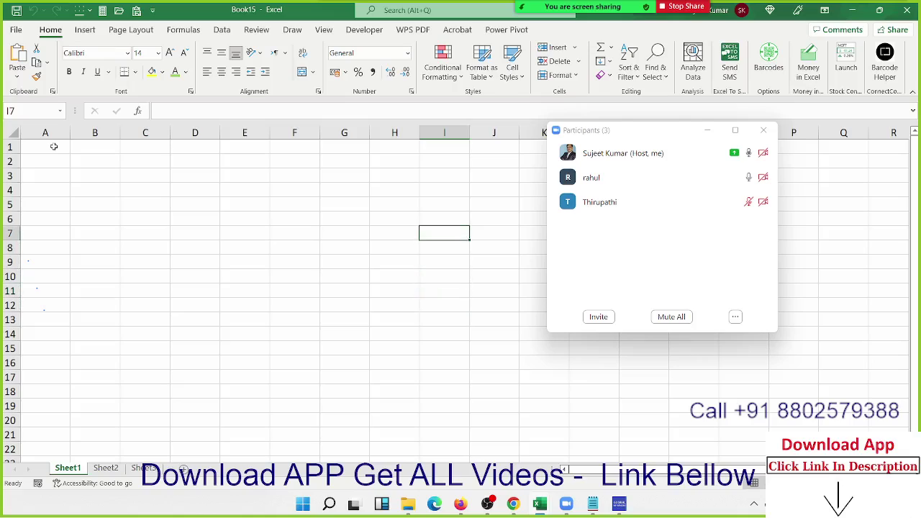
{"action": "left_click", "coordinate": [773, 134]}
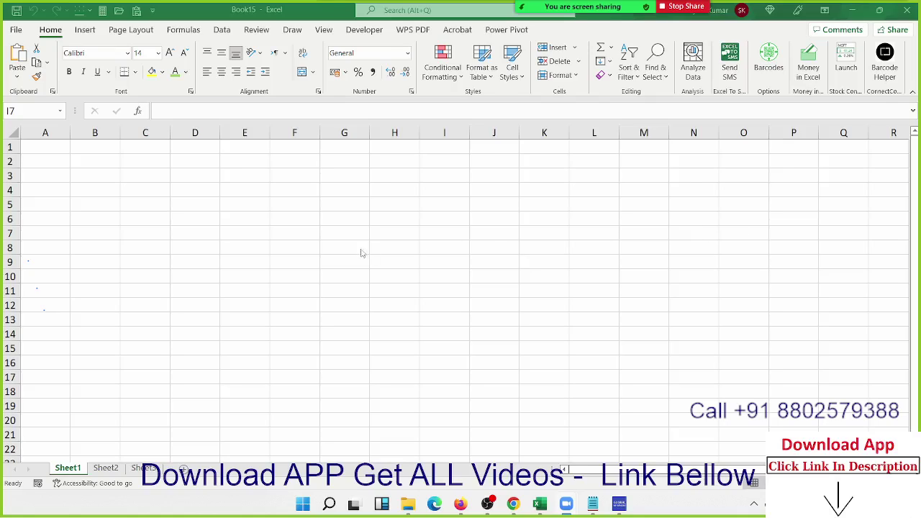
{"action": "scroll", "coordinate": [258, 238], "scroll_direction": "up", "scroll_amount": 3, "text": "ctrl"}
Enter 20 and 30 on Sheet1, copy the 20, and undo a plain paste into F3
{"action": "scroll", "coordinate": [229, 213], "scroll_direction": "up", "scroll_amount": 1, "text": "ctrl"}
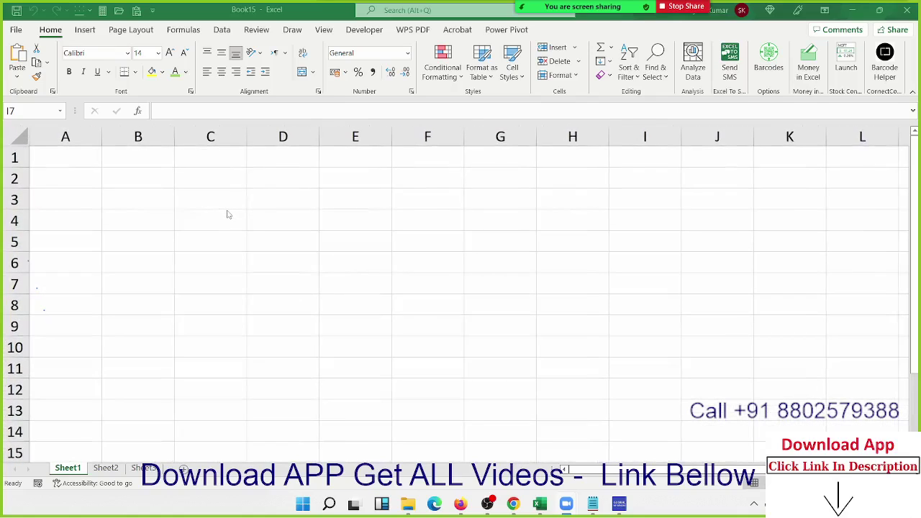
{"action": "left_click", "coordinate": [225, 205]}
{"action": "type", "text": "20"}
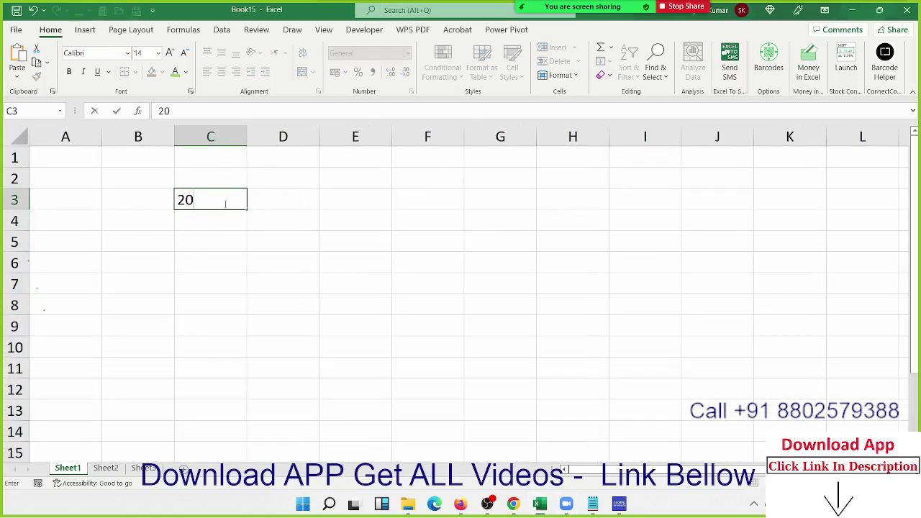
{"action": "key", "text": "Right"}
{"action": "key", "text": "Right"}
{"action": "key", "text": "Right"}
{"action": "type", "text": "30"}
{"action": "key", "text": "Return"}
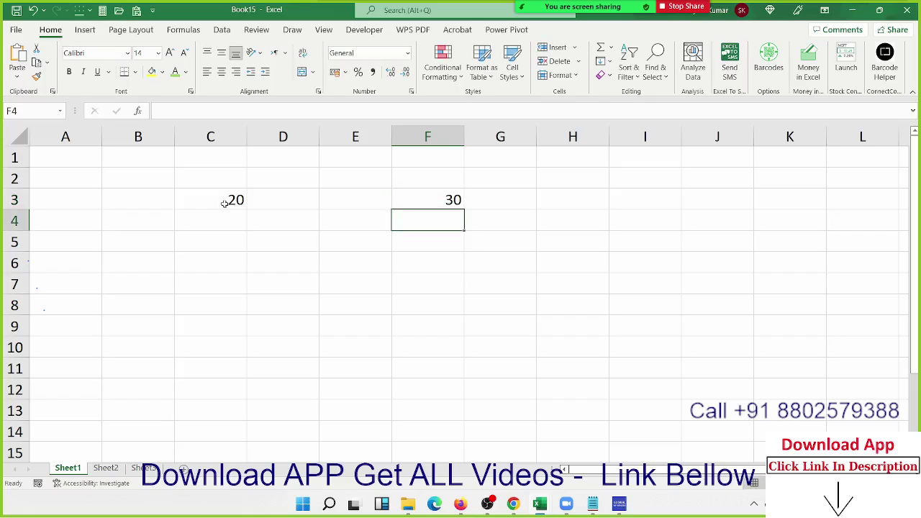
{"action": "left_click", "coordinate": [210, 204]}
{"action": "key", "text": "ctrl+c"}
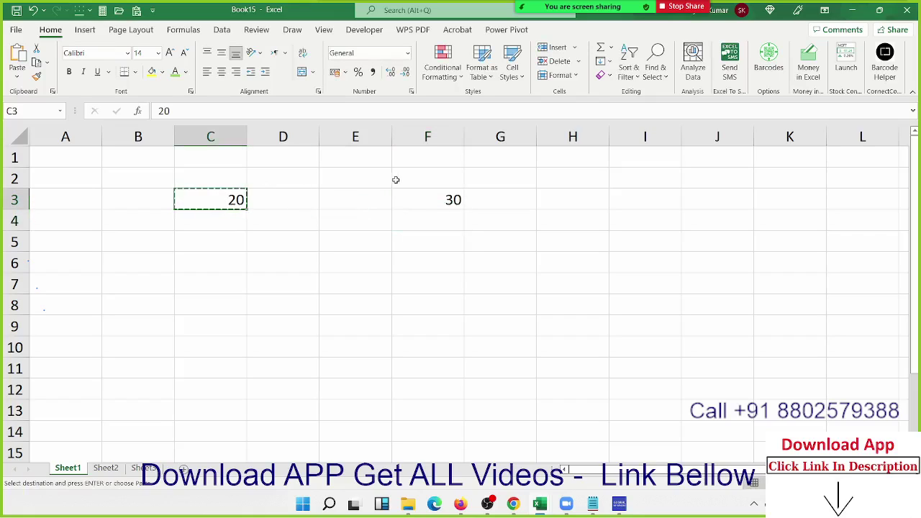
{"action": "right_click", "coordinate": [446, 204]}
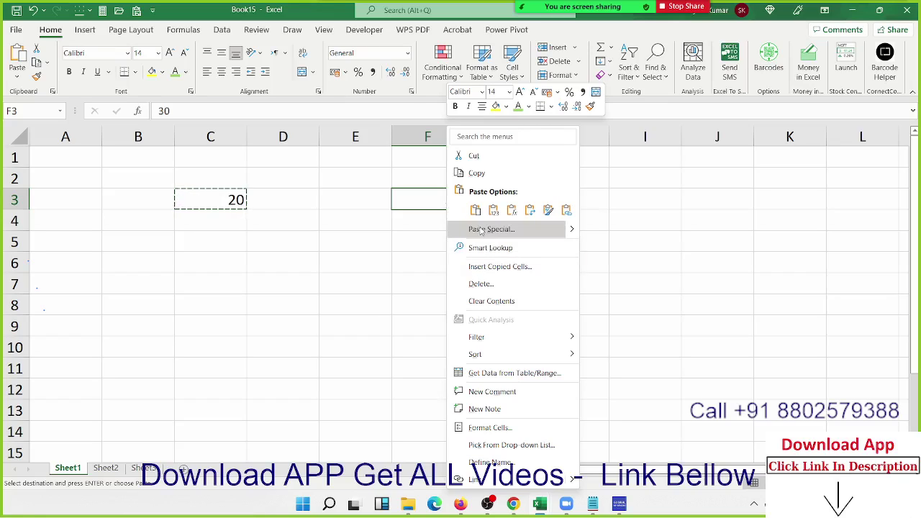
{"action": "key", "text": "Escape"}
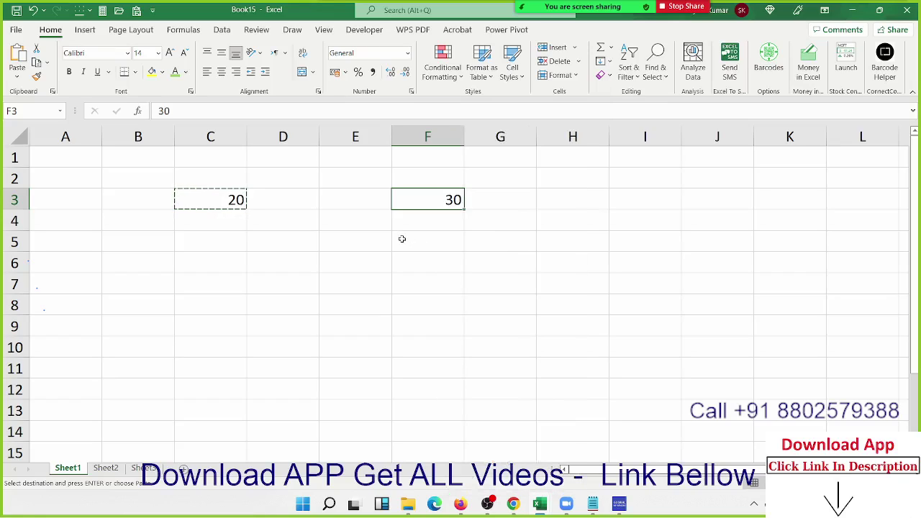
{"action": "key", "text": "ctrl+v"}
{"action": "key", "text": "ctrl+z"}
Paste Special the copied 20 onto F3 with the Add operation, making it 50
{"action": "right_click", "coordinate": [456, 200]}
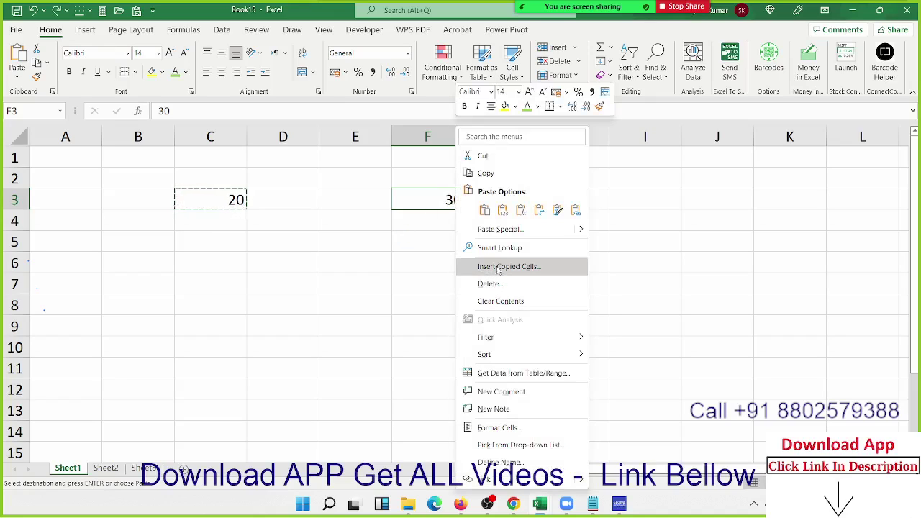
{"action": "left_click", "coordinate": [500, 229]}
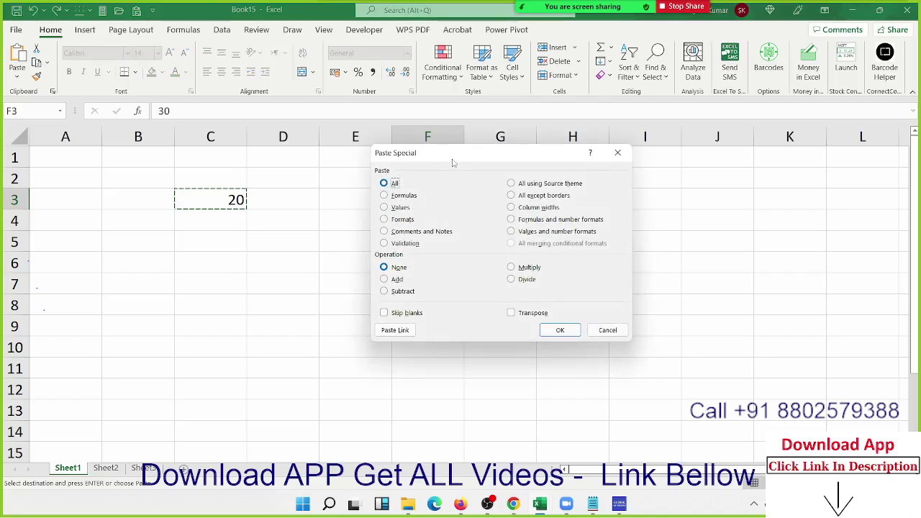
{"action": "left_click_drag", "start_coordinate": [452, 162], "coordinate": [598, 138]}
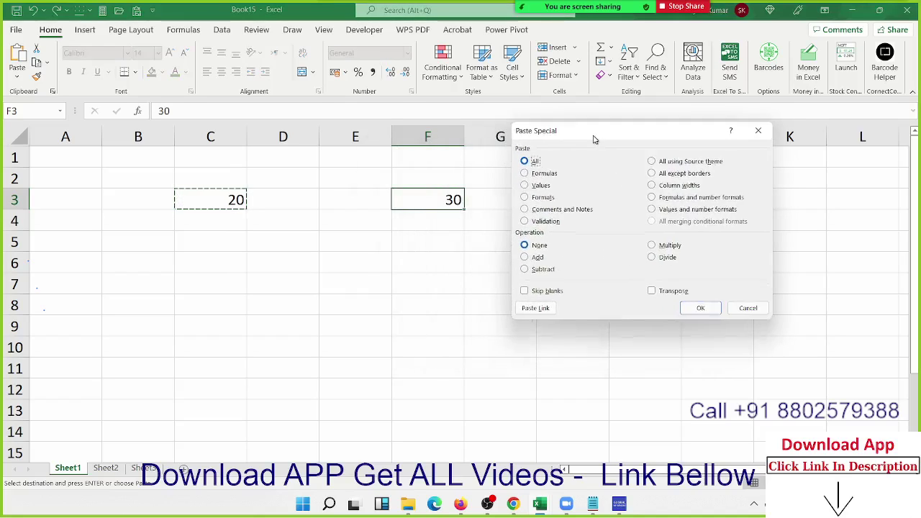
{"action": "left_click", "coordinate": [543, 256]}
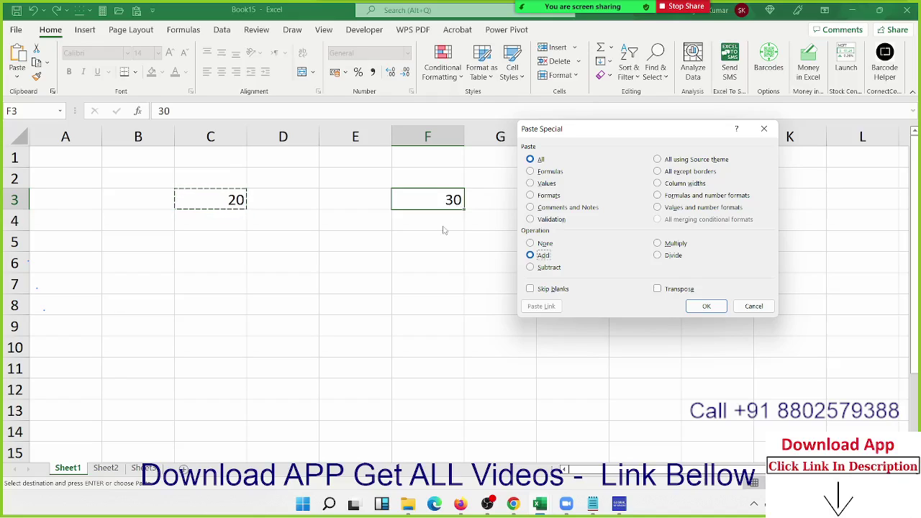
{"action": "left_click", "coordinate": [705, 306]}
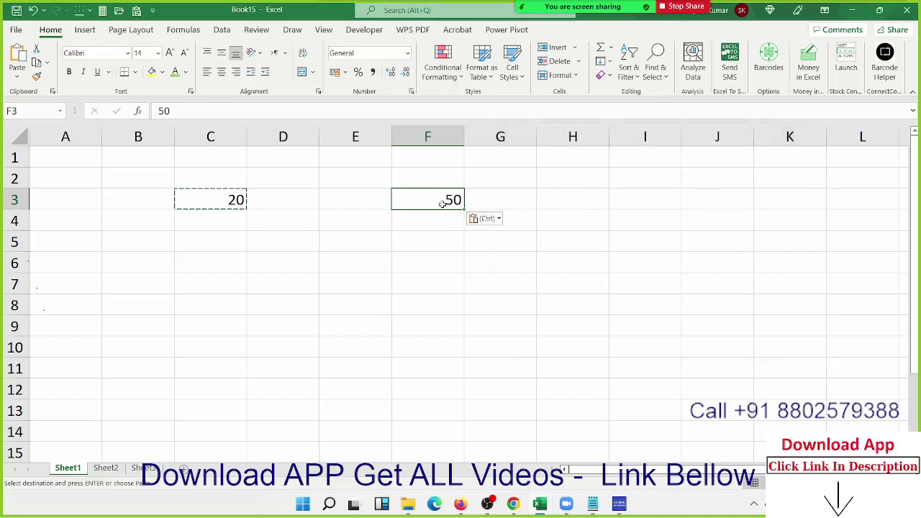
Paste Special Add the copied 20 onto F3 again so it reads 70
{"action": "right_click", "coordinate": [442, 200]}
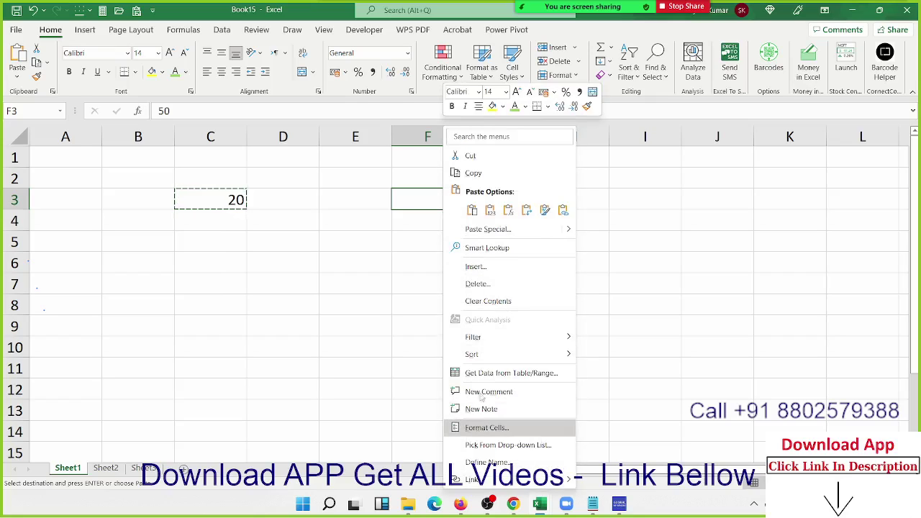
{"action": "left_click", "coordinate": [487, 229]}
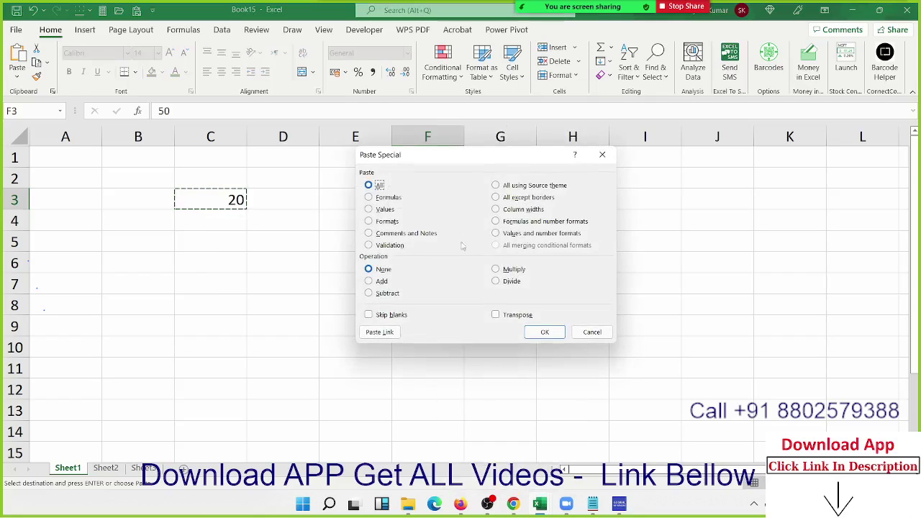
{"action": "mouse_move", "coordinate": [441, 158]}
{"action": "left_mouse_down"}
{"action": "mouse_move", "coordinate": [556, 157]}
{"action": "mouse_move", "coordinate": [605, 130]}
{"action": "left_mouse_up"}
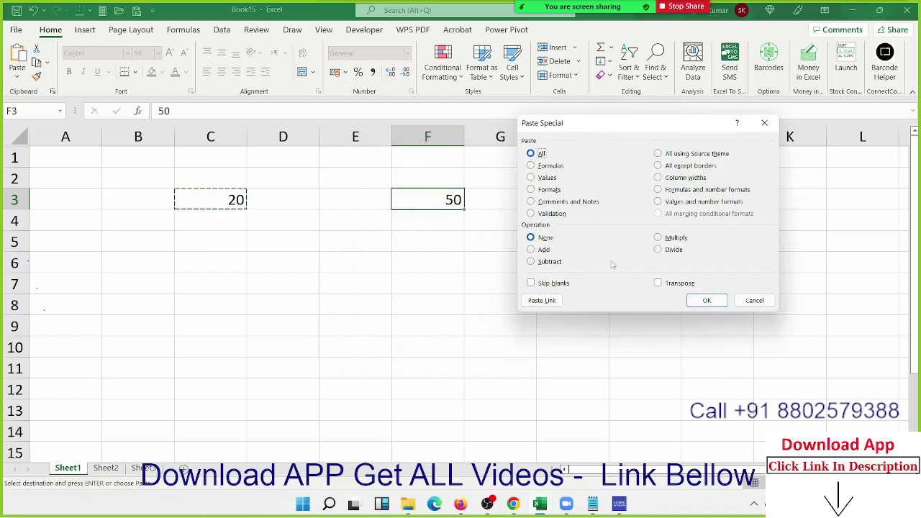
{"action": "left_click", "coordinate": [669, 238]}
{"action": "left_click", "coordinate": [669, 249]}
{"action": "left_click", "coordinate": [544, 249]}
{"action": "left_click", "coordinate": [694, 300]}
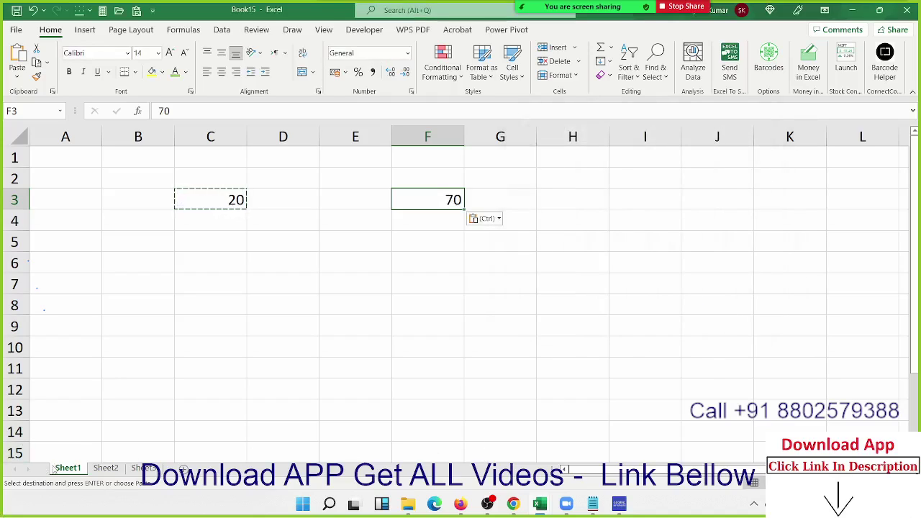
{"action": "left_click", "coordinate": [106, 468]}
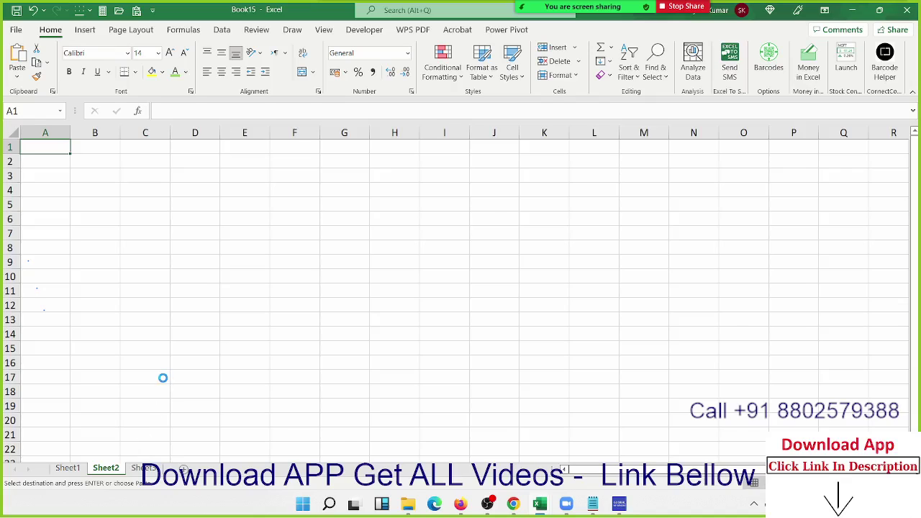
Enter 20% in A1 and 20 in B1, formatting B1 as a percentage (2000%)
{"action": "scroll", "coordinate": [171, 331], "scroll_direction": "up", "scroll_amount": 5, "text": "ctrl"}
{"action": "scroll", "coordinate": [171, 331], "scroll_direction": "up", "scroll_amount": 2, "text": "ctrl"}
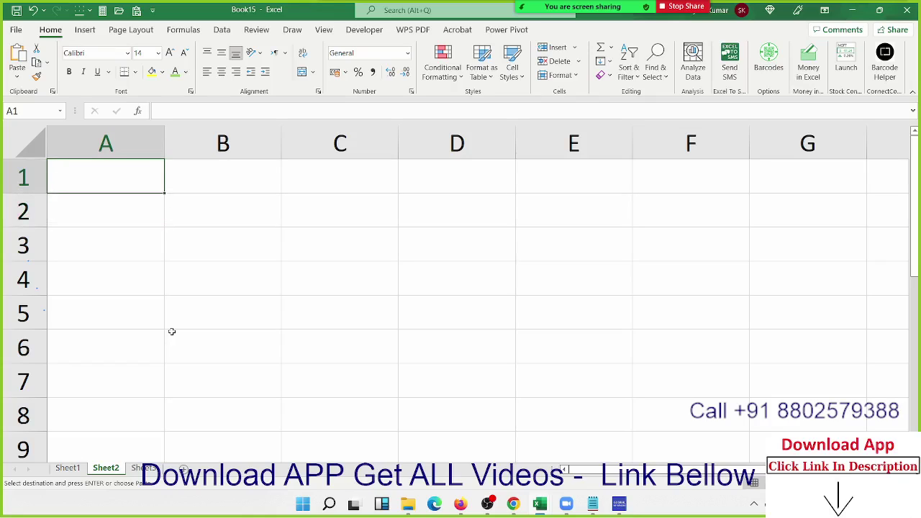
{"action": "type", "text": "20%"}
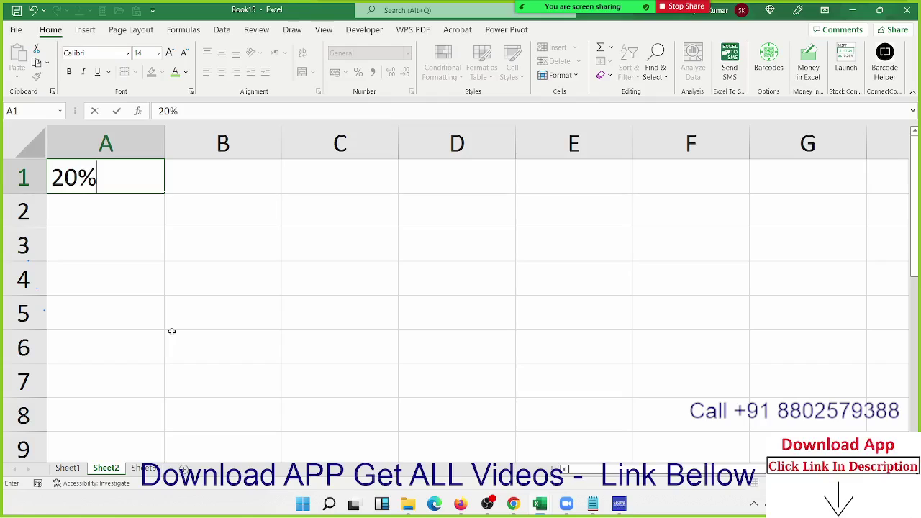
{"action": "key", "text": "Return"}
{"action": "key", "text": "Up"}
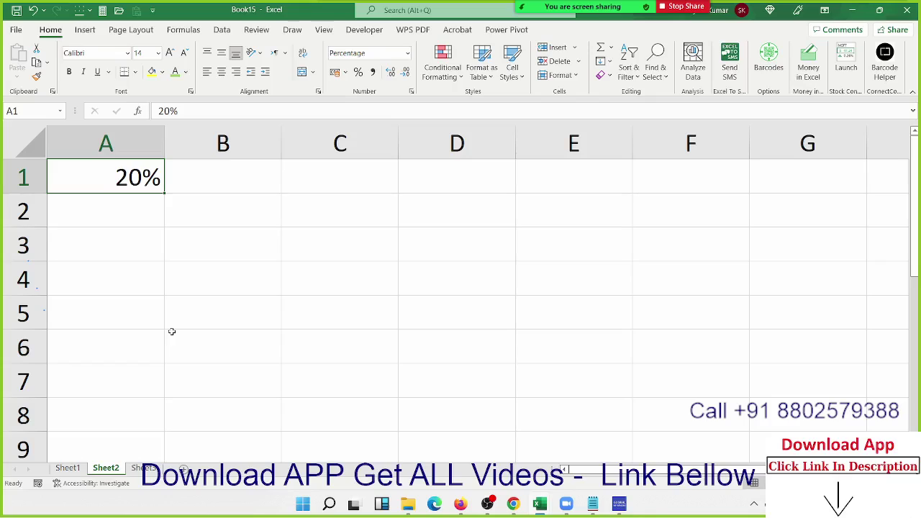
{"action": "key", "text": "Right"}
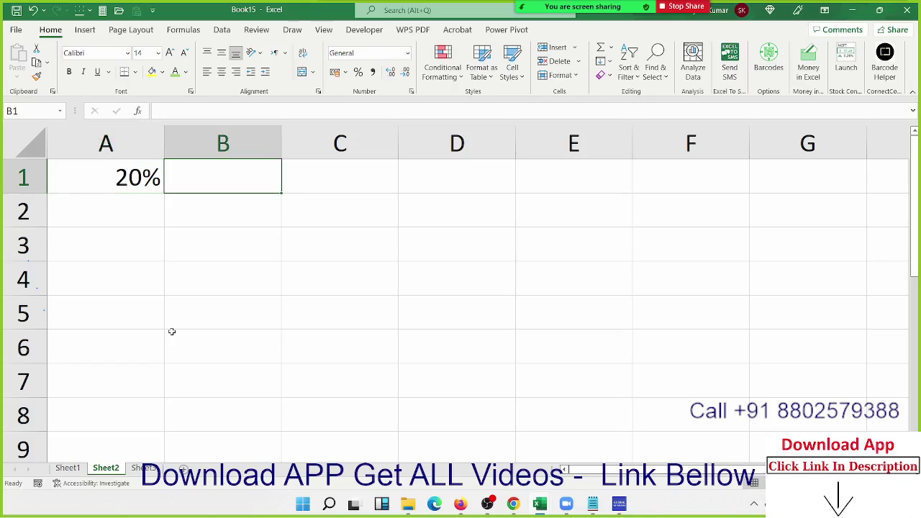
{"action": "type", "text": "20"}
{"action": "key", "text": "Return"}
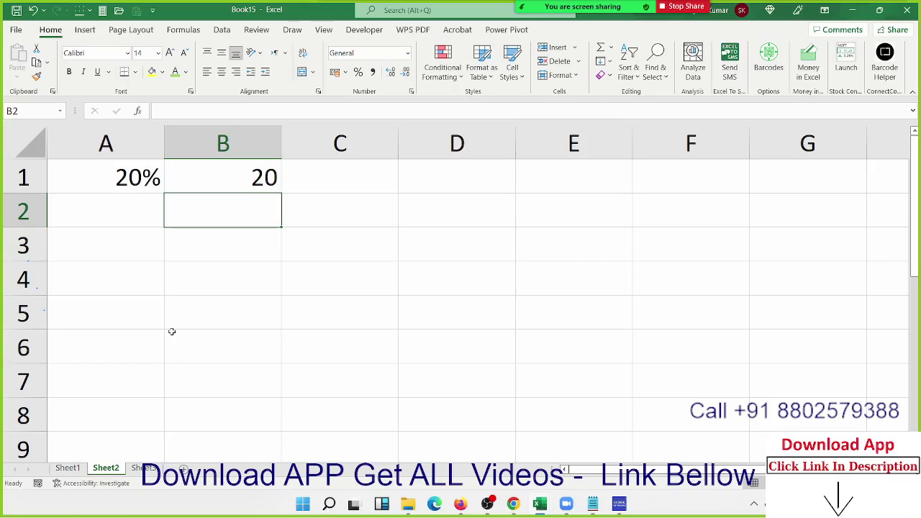
{"action": "key", "text": "Up"}
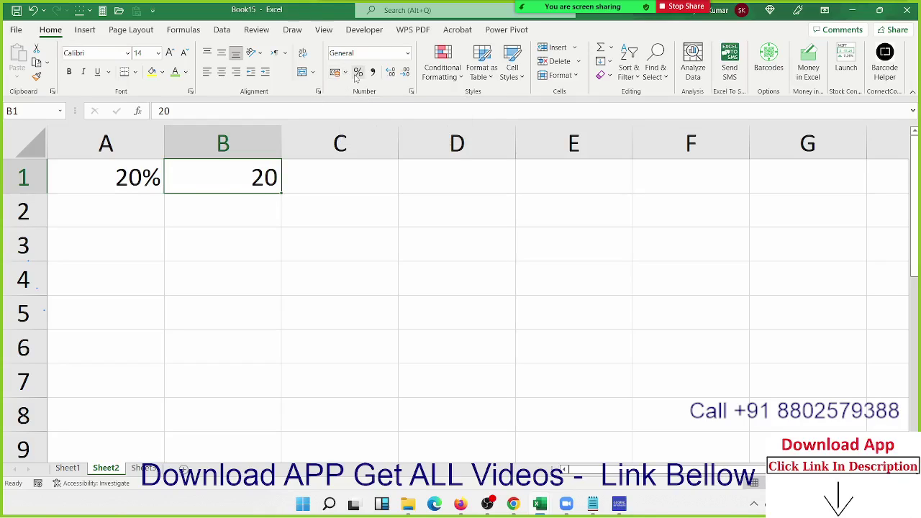
{"action": "left_click", "coordinate": [355, 74]}
Add the note 1=100% in B2 and enter 0.2 in C1 formatted as 20%
{"action": "key", "text": "Down"}
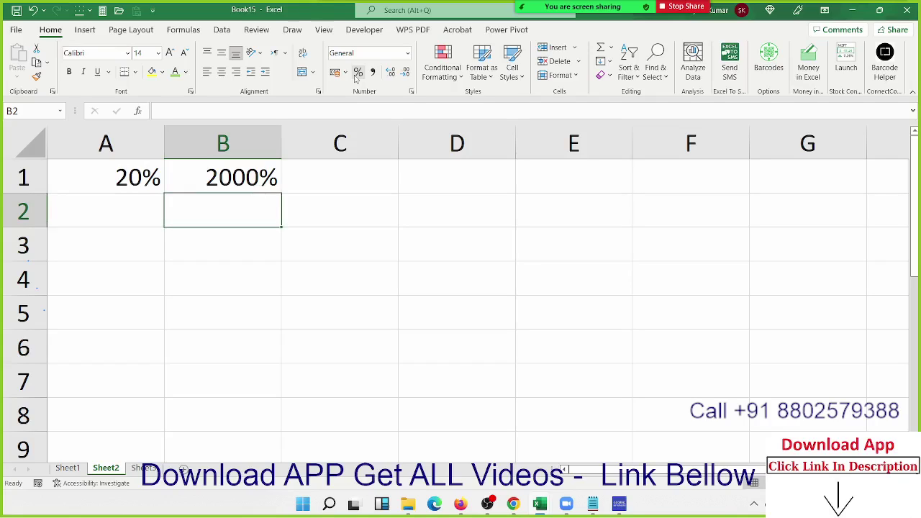
{"action": "key", "text": "Up"}
{"action": "key", "text": "Down"}
{"action": "type", "text": "1=100"}
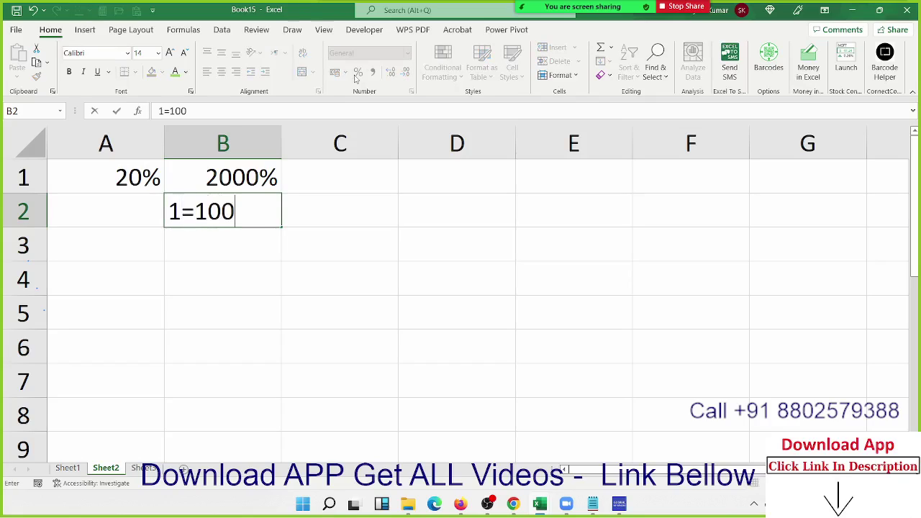
{"action": "type", "text": "%"}
{"action": "key", "text": "Return"}
{"action": "key", "text": "Up"}
{"action": "key", "text": "Up"}
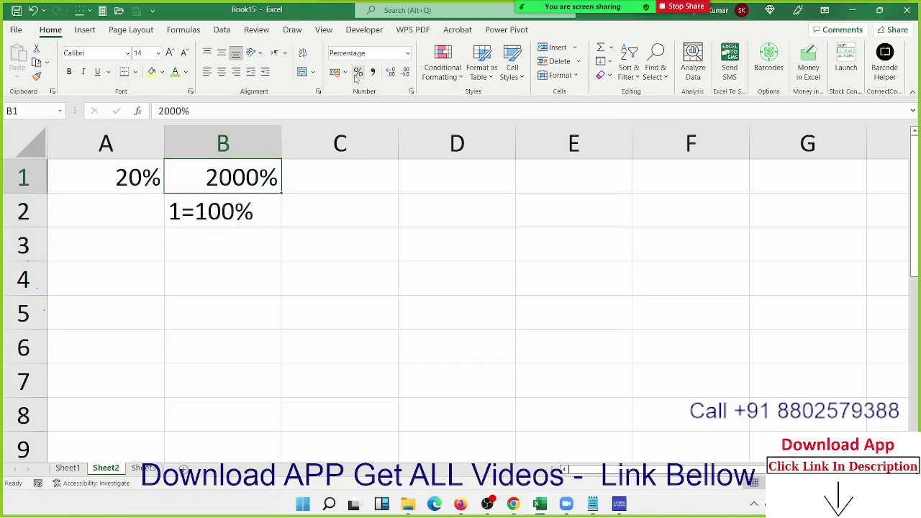
{"action": "key", "text": "Right"}
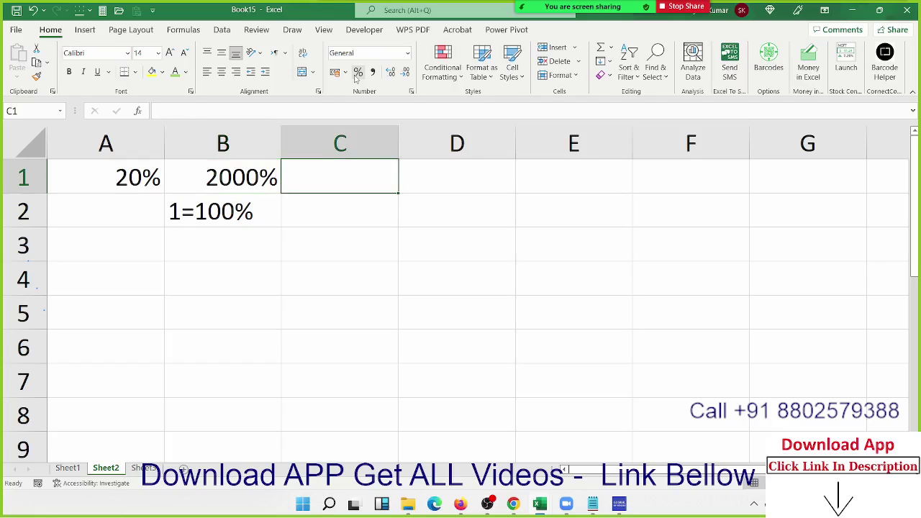
{"action": "type", "text": "0."}
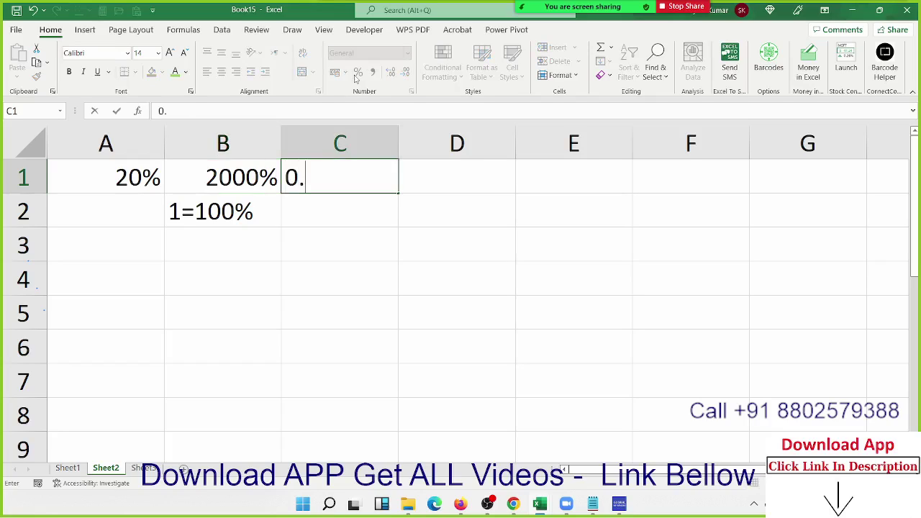
{"action": "type", "text": "20"}
{"action": "key", "text": "Return"}
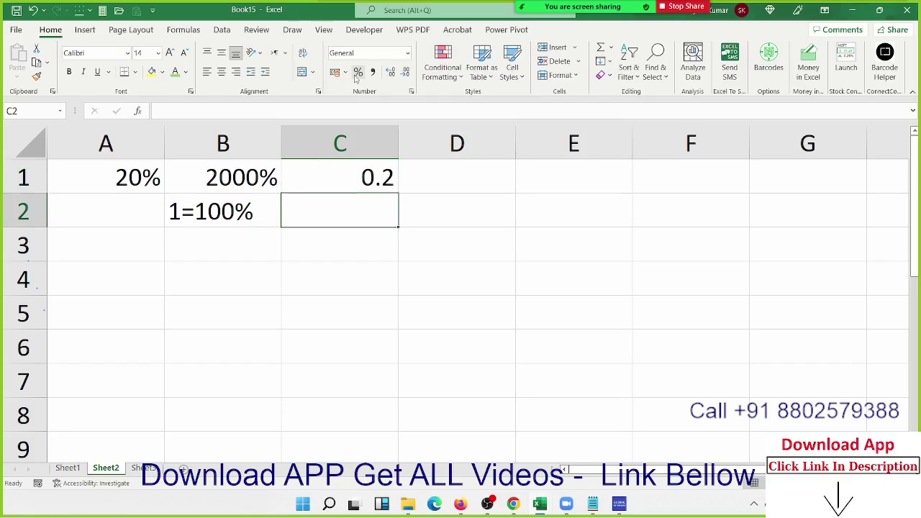
{"action": "key", "text": "Up"}
{"action": "left_click", "coordinate": [357, 73]}
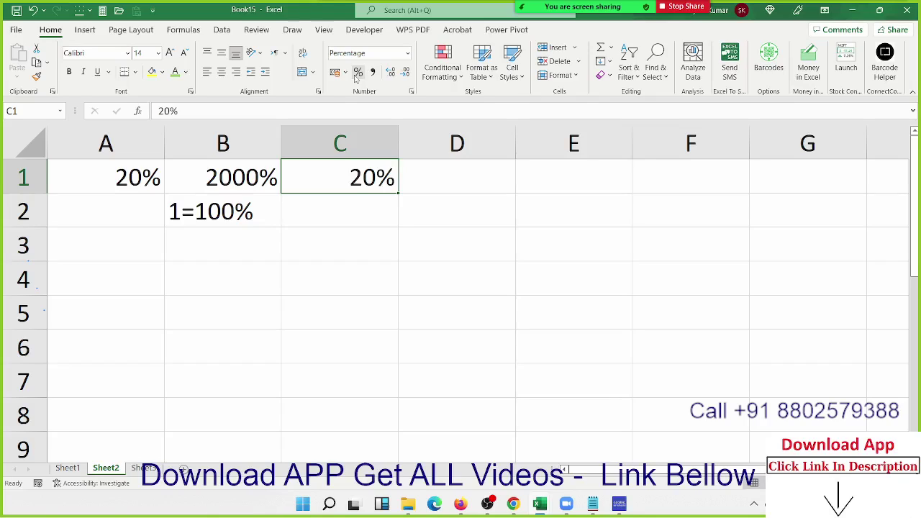
{"action": "key", "text": "Down"}
{"action": "key", "text": "Down"}
{"action": "key", "text": "Down"}
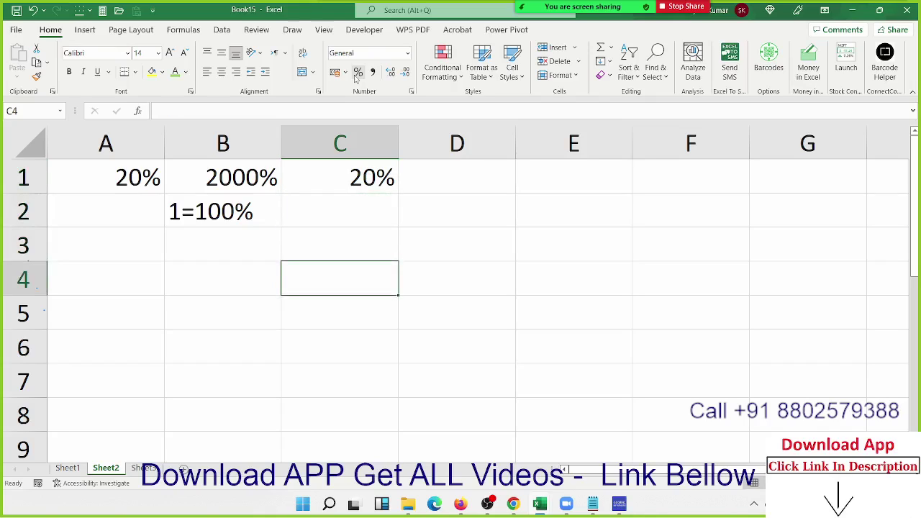
{"action": "key", "text": "Left"}
{"action": "key", "text": "Left"}
Label A4 with % and enter =RANDBETWEEN(10,90) in A5
{"action": "type", "text": "%"}
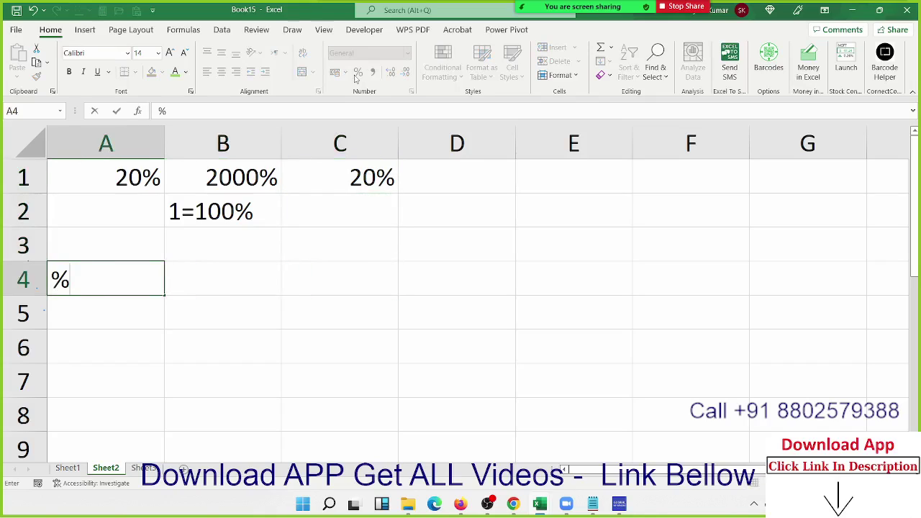
{"action": "key", "text": "Return"}
{"action": "type", "text": "=ra"}
{"action": "key", "text": "Down"}
{"action": "key", "text": "Down"}
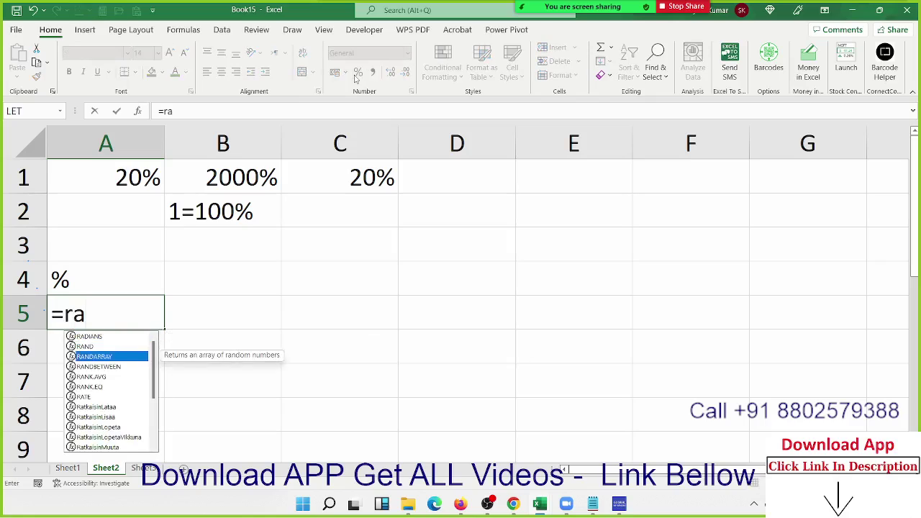
{"action": "key", "text": "Down"}
{"action": "key", "text": "Tab"}
{"action": "type", "text": "10,"}
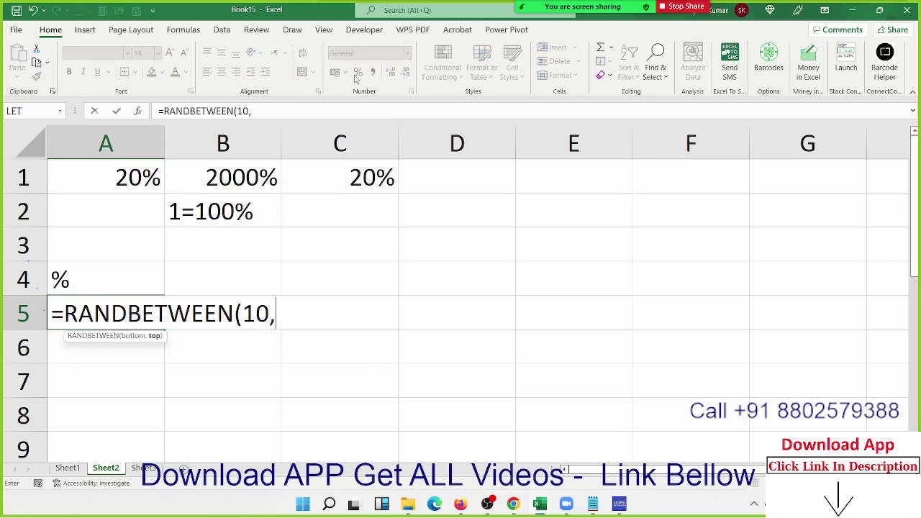
{"action": "type", "text": "90"}
{"action": "key", "text": "ctrl+Return"}
Fill the formula across A5:F10, copy it, and paste the block back as fixed values
{"action": "key", "text": "shift+Right"}
{"action": "key", "text": "shift+Right"}
{"action": "key", "text": "shift+Right"}
{"action": "key", "text": "shift+Right"}
{"action": "key", "text": "shift+Right"}
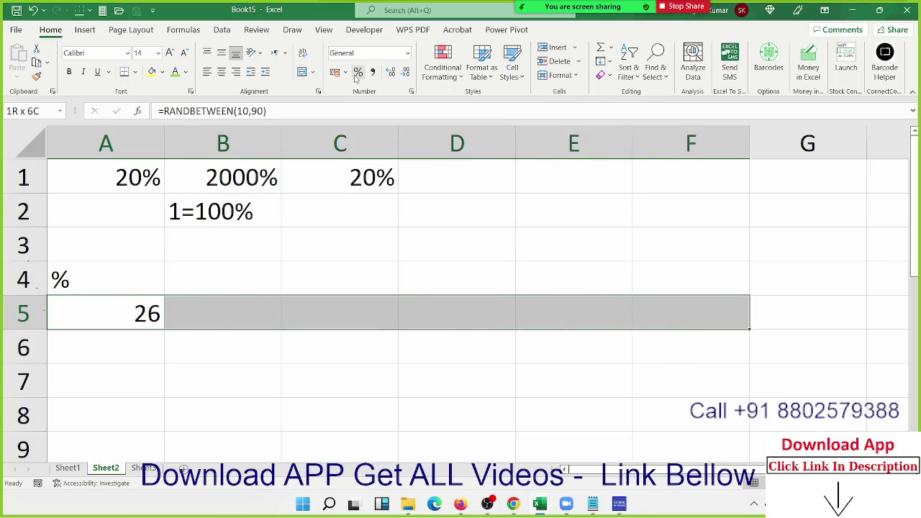
{"action": "key", "text": "shift+Down"}
{"action": "key", "text": "shift+Down"}
{"action": "key", "text": "shift+Down"}
{"action": "key", "text": "shift+Down"}
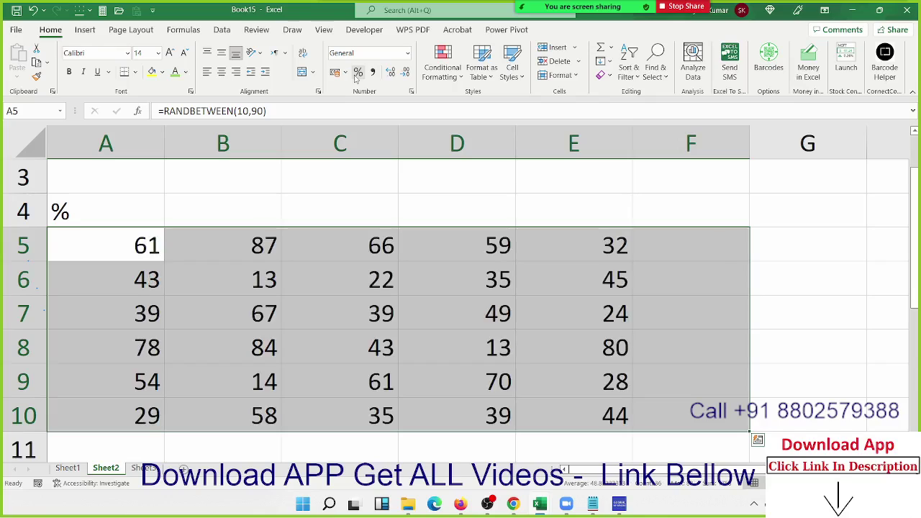
{"action": "key", "text": "ctrl+c"}
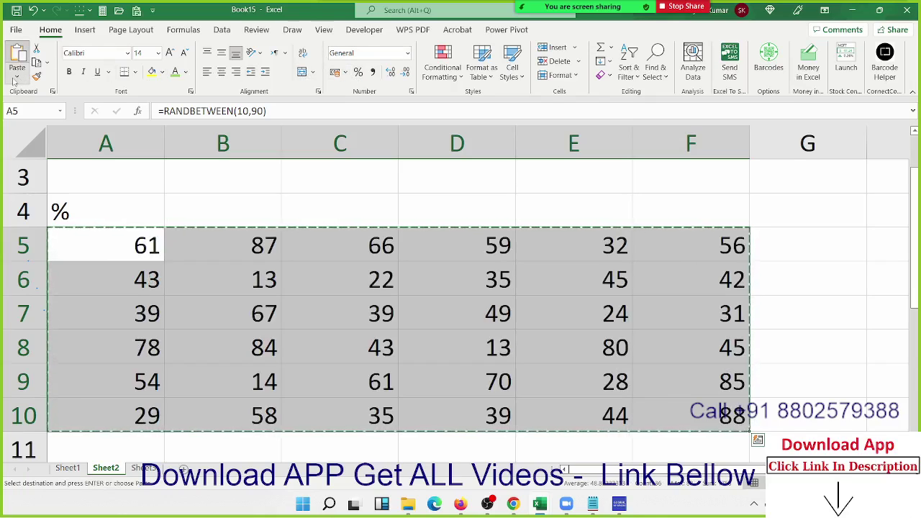
{"action": "left_click", "coordinate": [14, 78]}
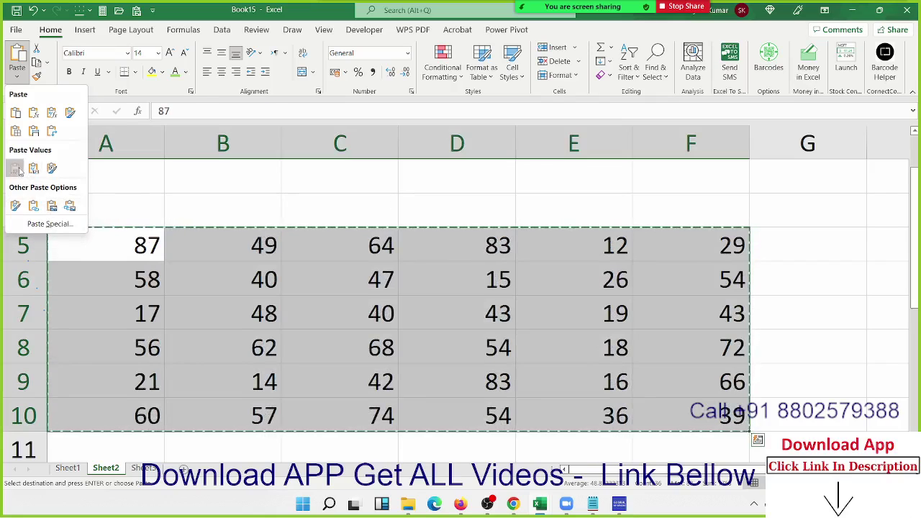
{"action": "left_click", "coordinate": [19, 171]}
{"action": "key", "text": "Escape"}
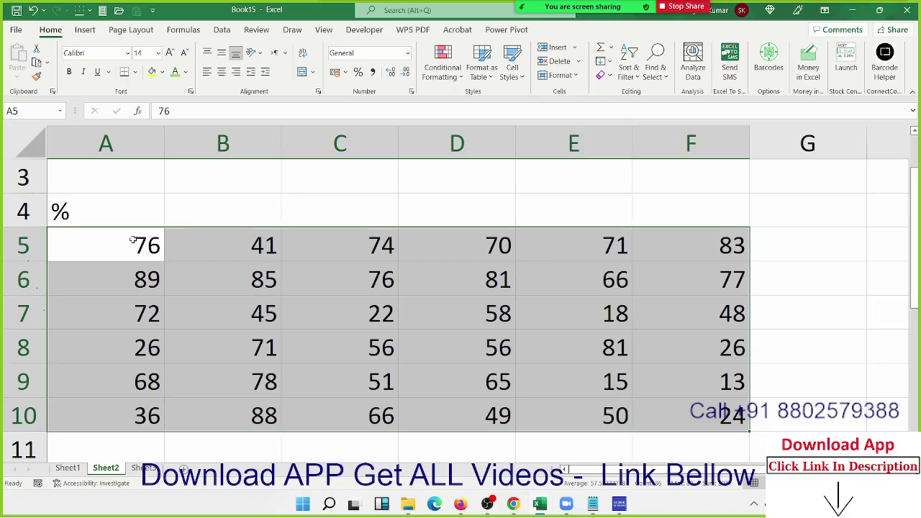
{"action": "left_click", "coordinate": [133, 239]}
{"action": "left_click", "coordinate": [356, 170]}
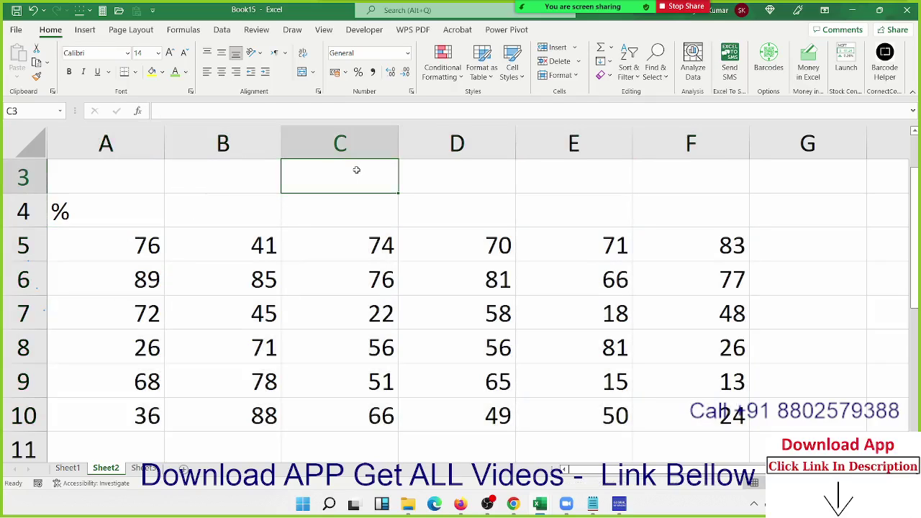
Enter 500 in C3, 76% in D3, and =C3*D3 in E3 to get 380
{"action": "scroll", "coordinate": [356, 170], "scroll_direction": "up", "scroll_amount": 1}
{"action": "type", "text": "5"}
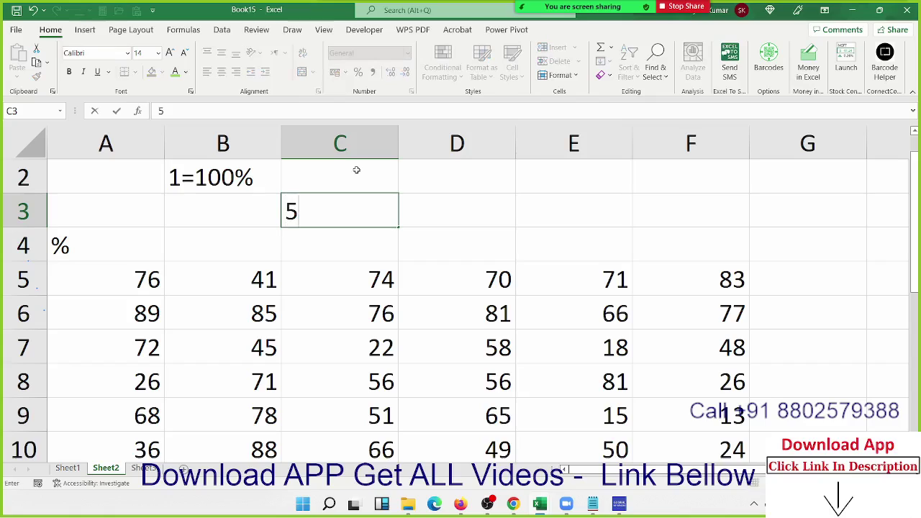
{"action": "type", "text": "00"}
{"action": "key", "text": "Tab"}
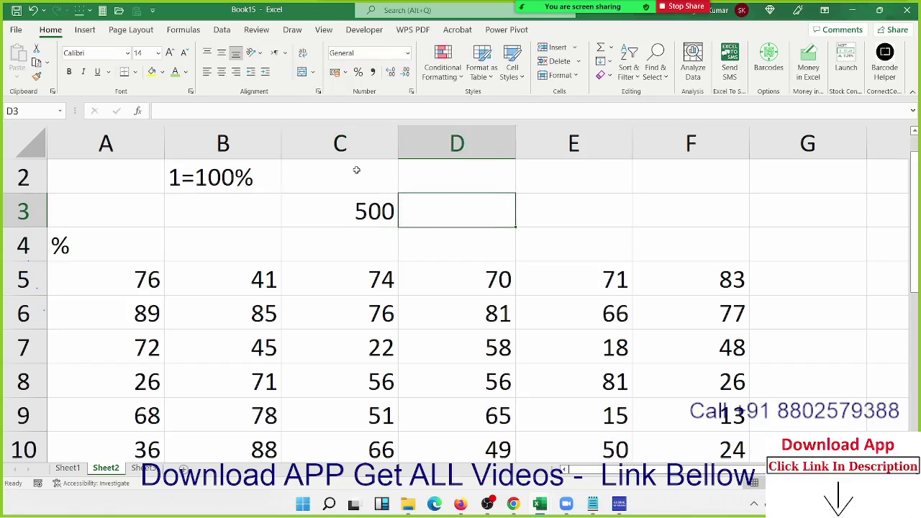
{"action": "type", "text": "76"}
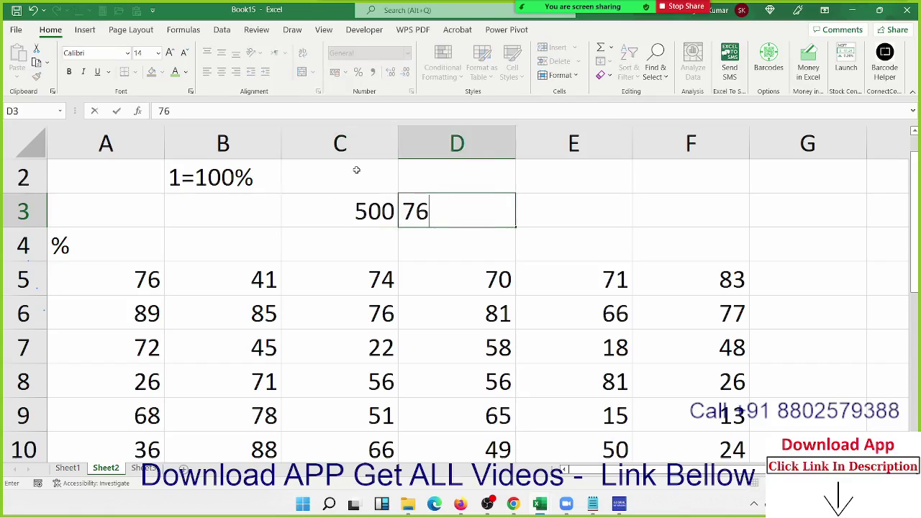
{"action": "type", "text": "%"}
{"action": "key", "text": "Return"}
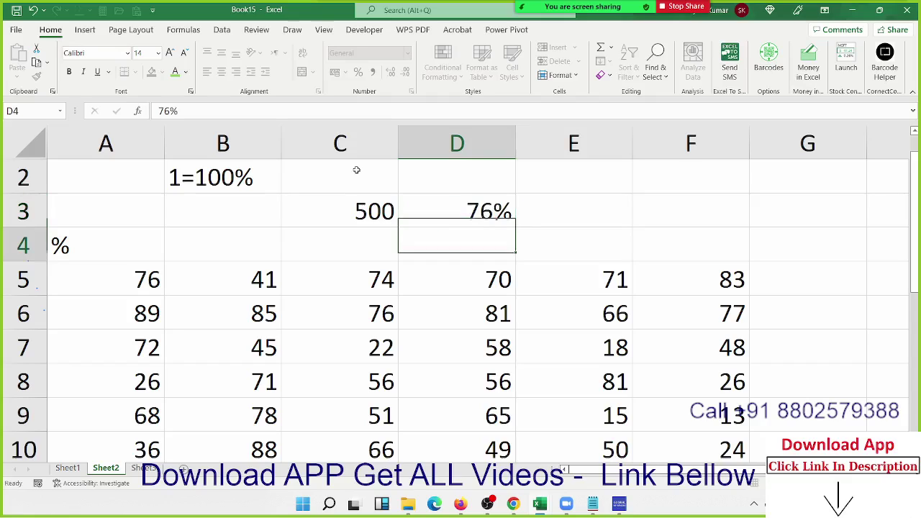
{"action": "key", "text": "Right"}
{"action": "key", "text": "Up"}
{"action": "type", "text": "="}
{"action": "key", "text": "Left"}
{"action": "key", "text": "Left"}
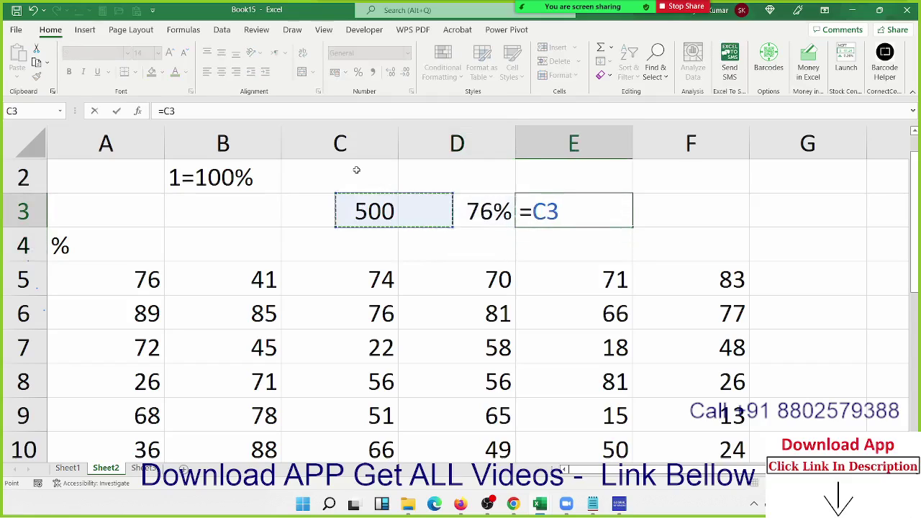
{"action": "type", "text": "*"}
{"action": "key", "text": "Left"}
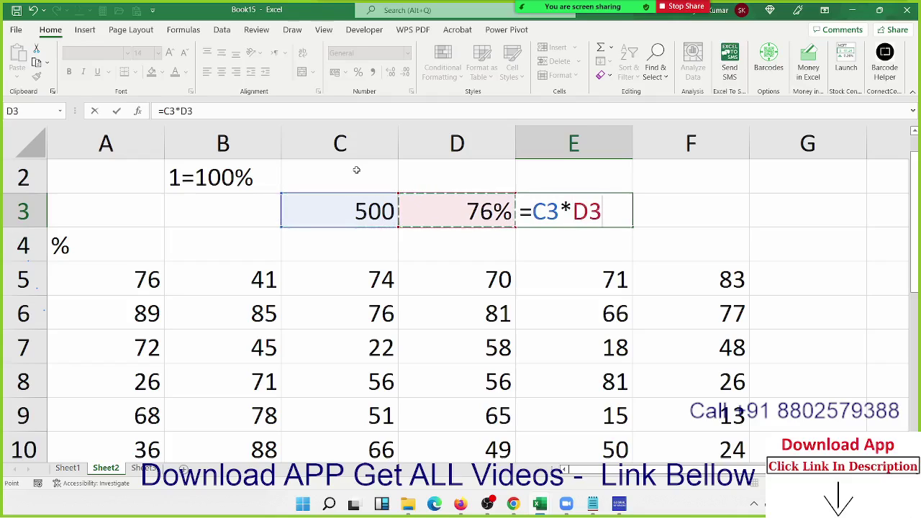
{"action": "key", "text": "Return"}
Put plain 76 in D4 and insert a blank row above the number grid
{"action": "key", "text": "Up"}
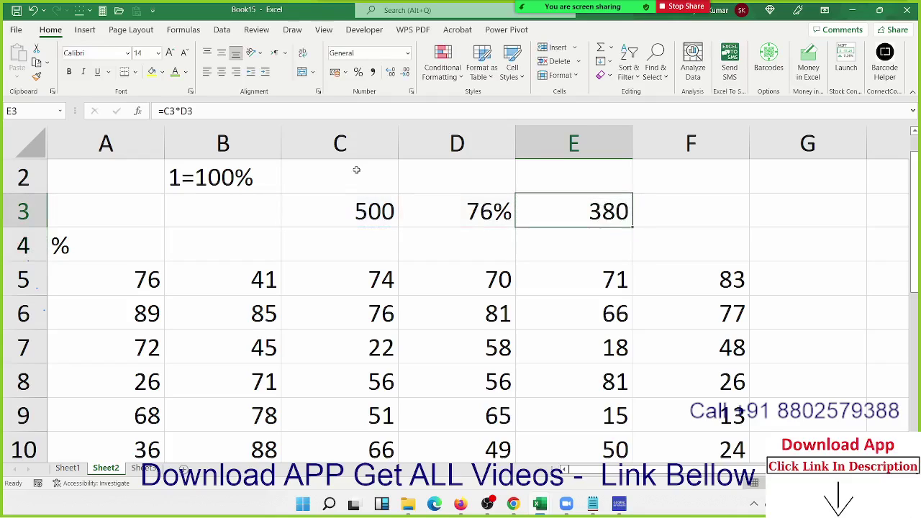
{"action": "key", "text": "Left"}
{"action": "key", "text": "Down"}
{"action": "type", "text": "76"}
{"action": "key", "text": "Return"}
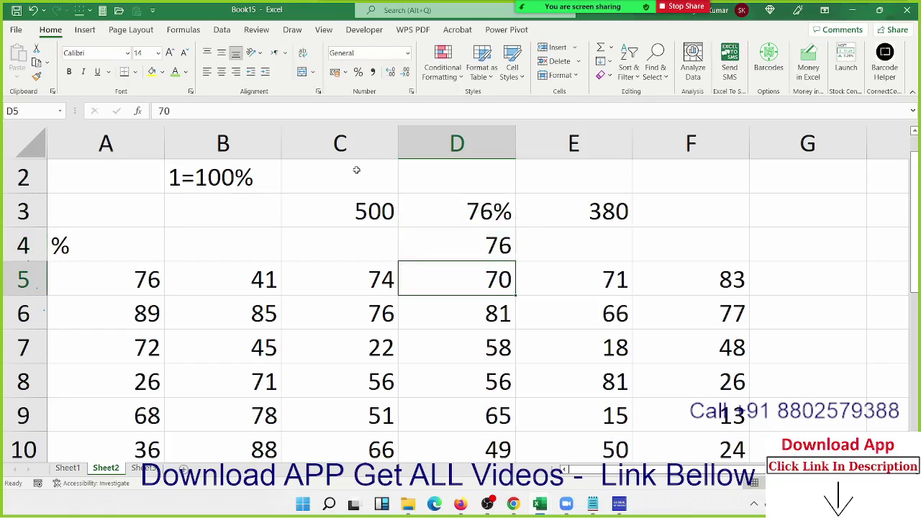
{"action": "key", "text": "Up"}
{"action": "key", "text": "Down"}
{"action": "key", "text": "shift+space"}
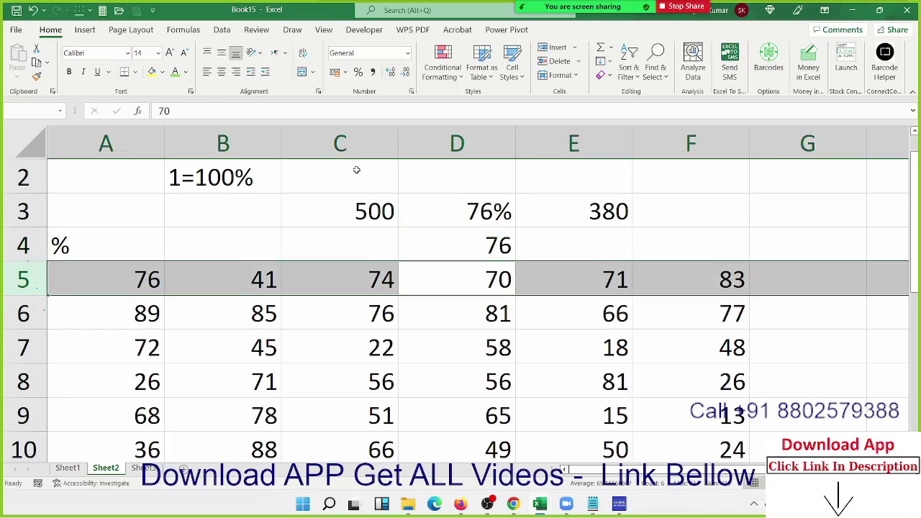
{"action": "key", "text": "ctrl+shift+plus"}
Enter the formula =C3*D4 in E4
{"action": "key", "text": "Up"}
{"action": "key", "text": "Right"}
{"action": "type", "text": "="}
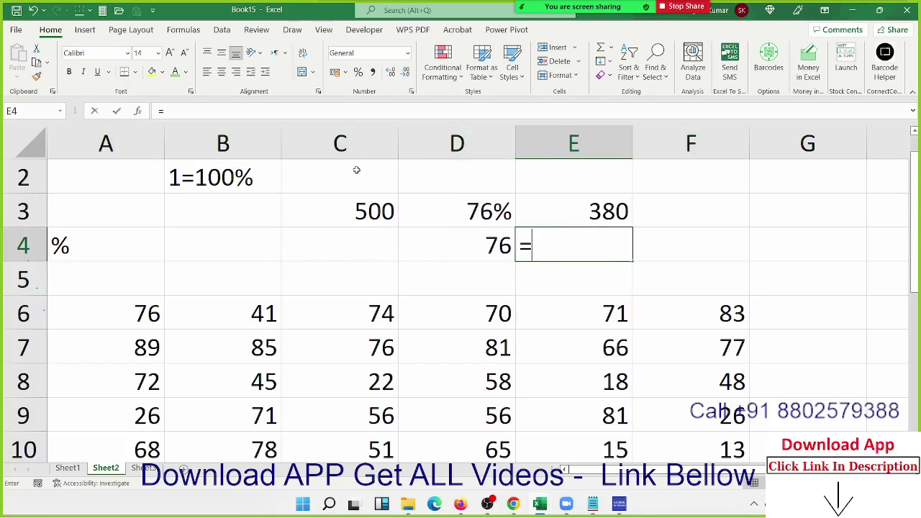
{"action": "key", "text": "Left"}
{"action": "key", "text": "Up"}
{"action": "key", "text": "Left"}
{"action": "type", "text": "*"}
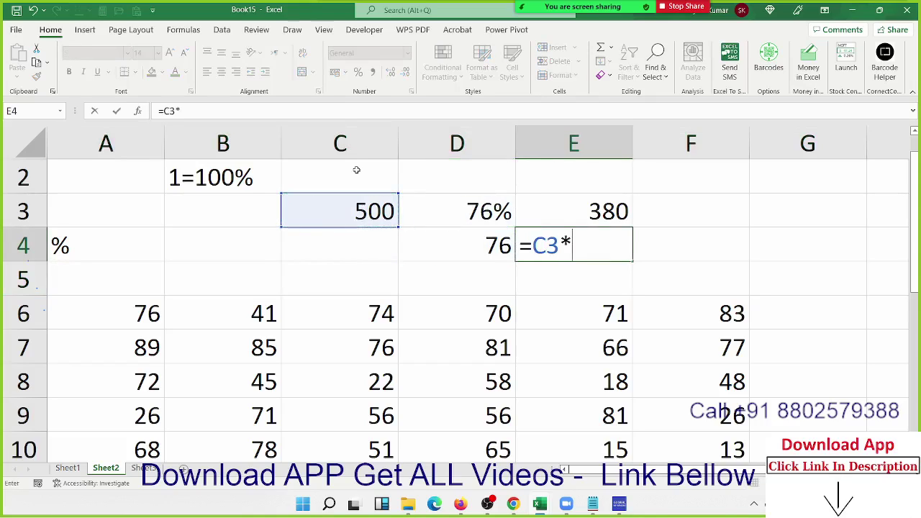
{"action": "key", "text": "Left"}
{"action": "key", "text": "Return"}
Append /100 to the E4 formula so it also returns 380
{"action": "key", "text": "Up"}
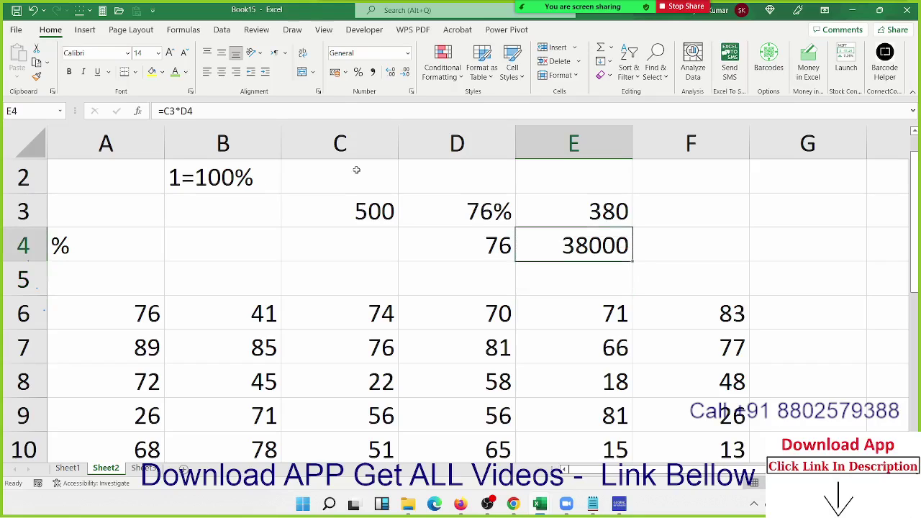
{"action": "key", "text": "F2"}
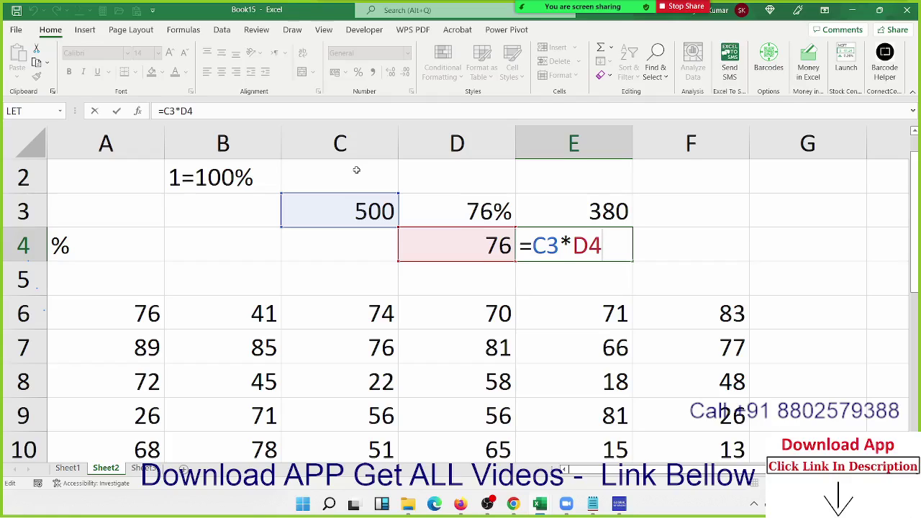
{"action": "type", "text": "/"}
{"action": "type", "text": "100"}
{"action": "key", "text": "Return"}
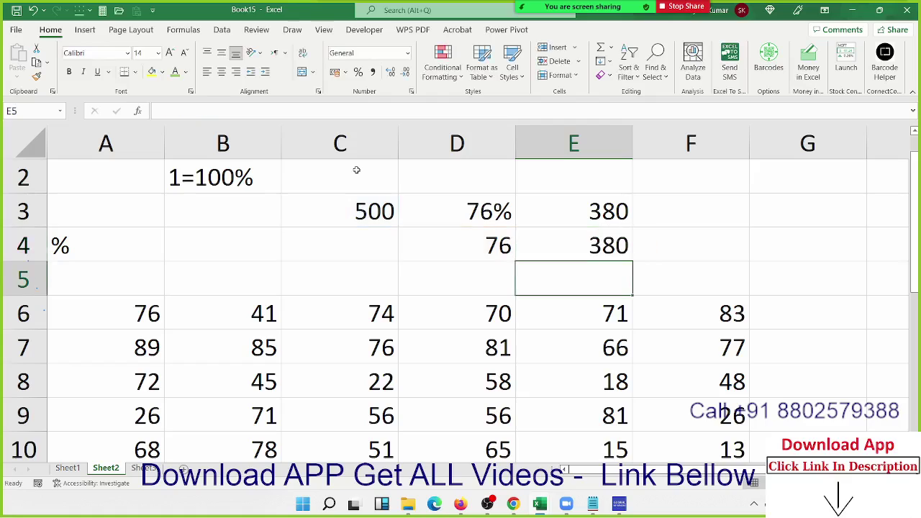
{"action": "key", "text": "Up"}
{"action": "key", "text": "F2"}
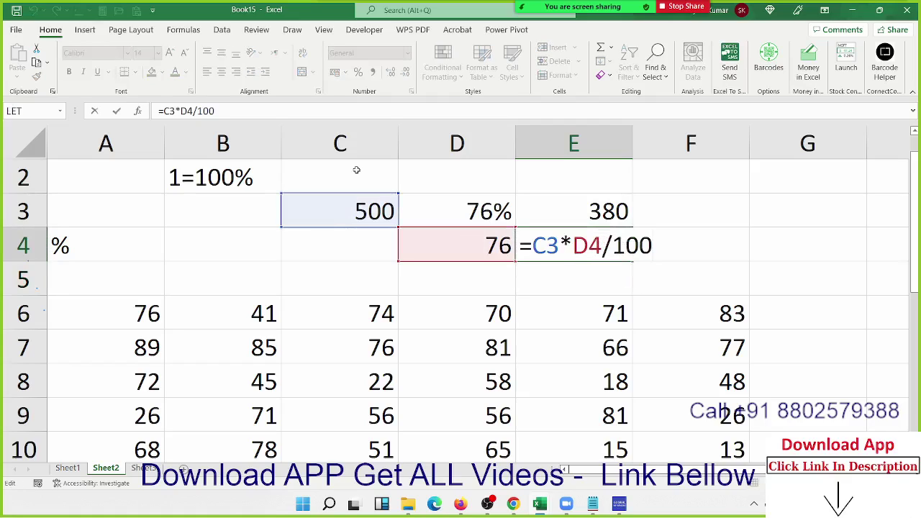
{"action": "key", "text": "Return"}
Select the whole number grid starting from A6
{"action": "key", "text": "Down"}
{"action": "key", "text": "Left"}
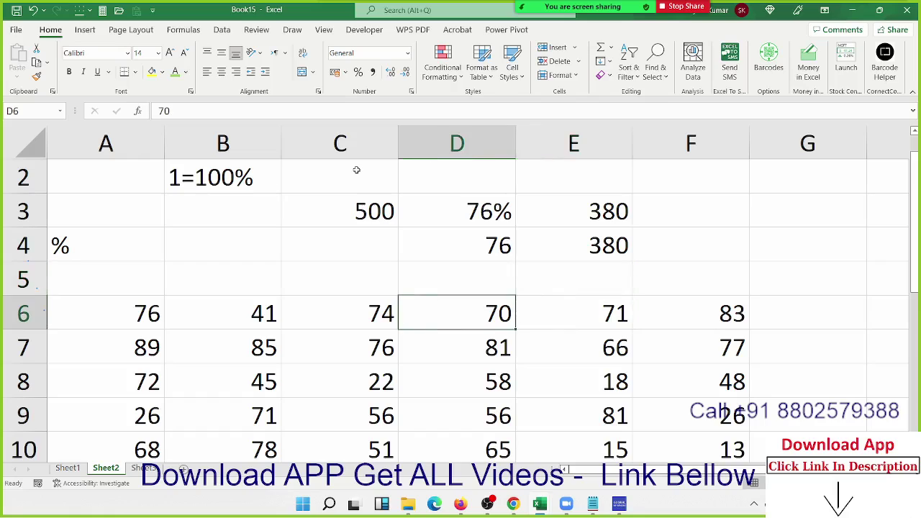
{"action": "key", "text": "Left"}
{"action": "key", "text": "Left"}
{"action": "key", "text": "Left"}
{"action": "key", "text": "ctrl+shift+Right"}
{"action": "key", "text": "ctrl+shift+Down"}
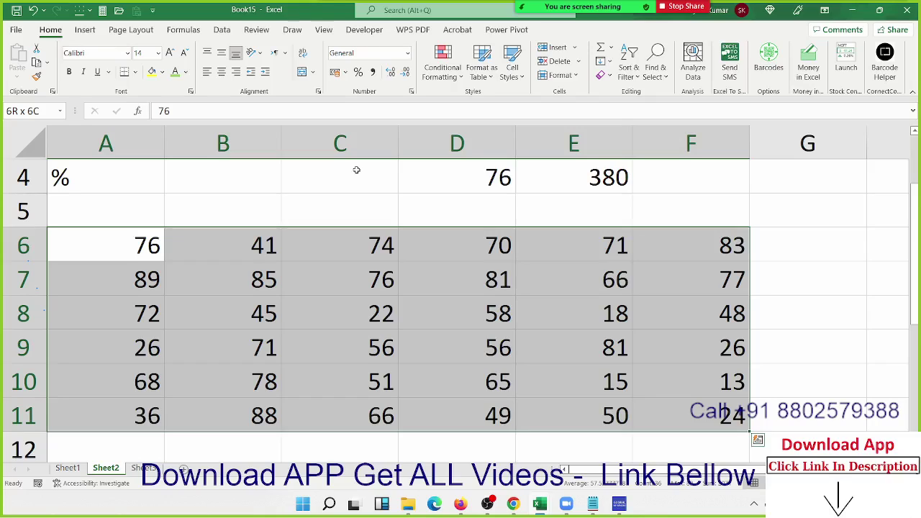
{"action": "key", "text": "Up"}
{"action": "key", "text": "Down"}
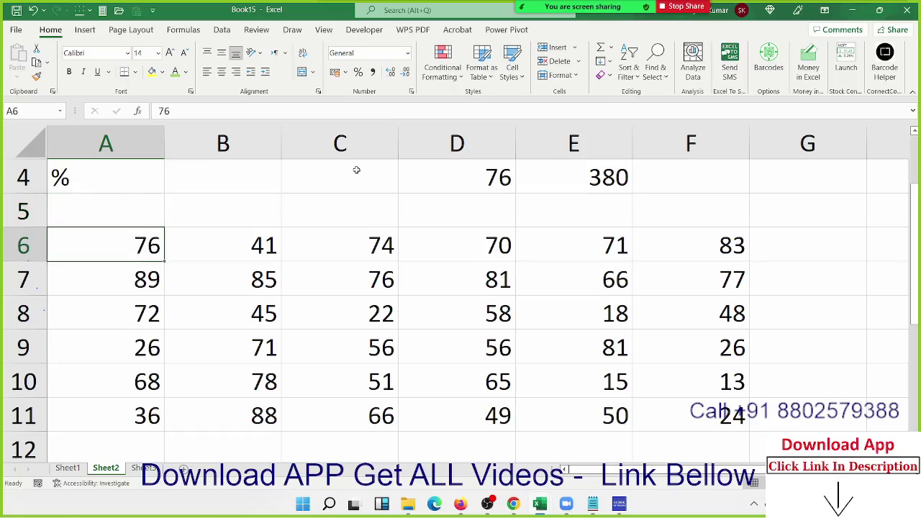
{"action": "key", "text": "ctrl+shift+Right"}
{"action": "key", "text": "ctrl+shift+Down"}
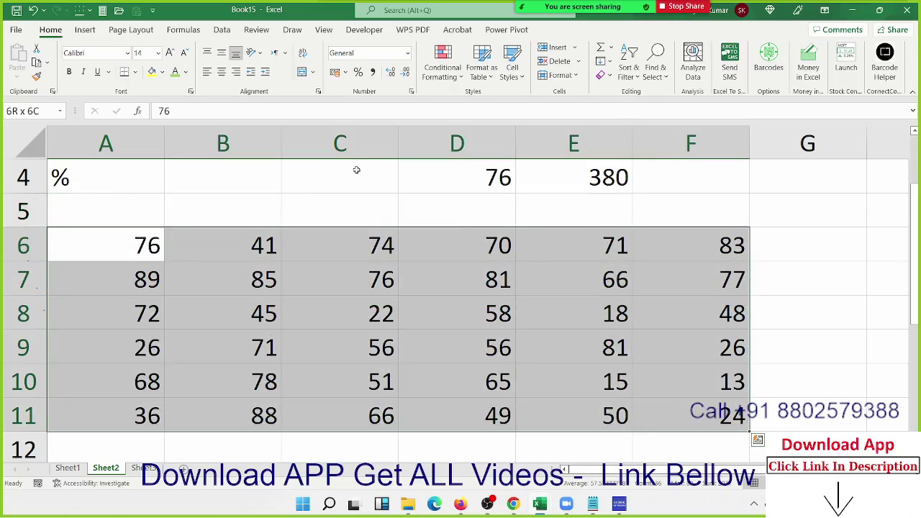
{"action": "key", "text": "Up"}
{"action": "key", "text": "Down"}
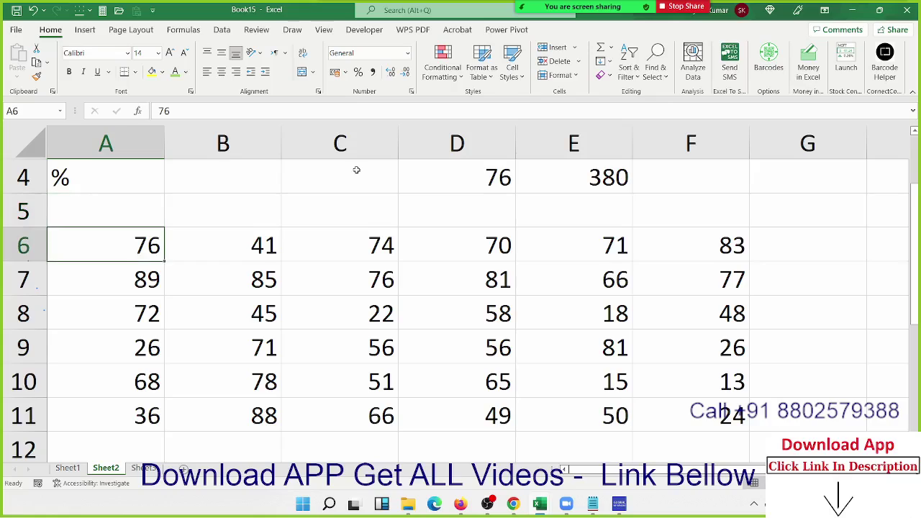
{"action": "key", "text": "F2"}
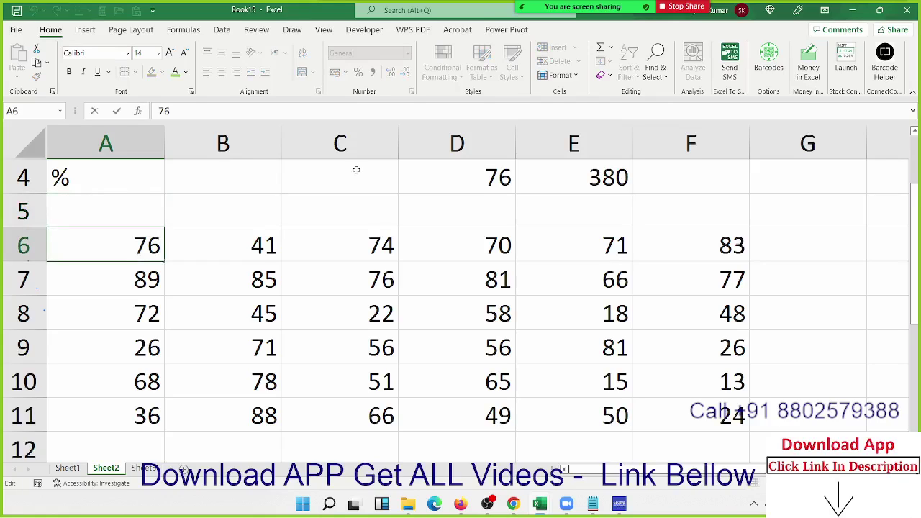
{"action": "type", "text": "%"}
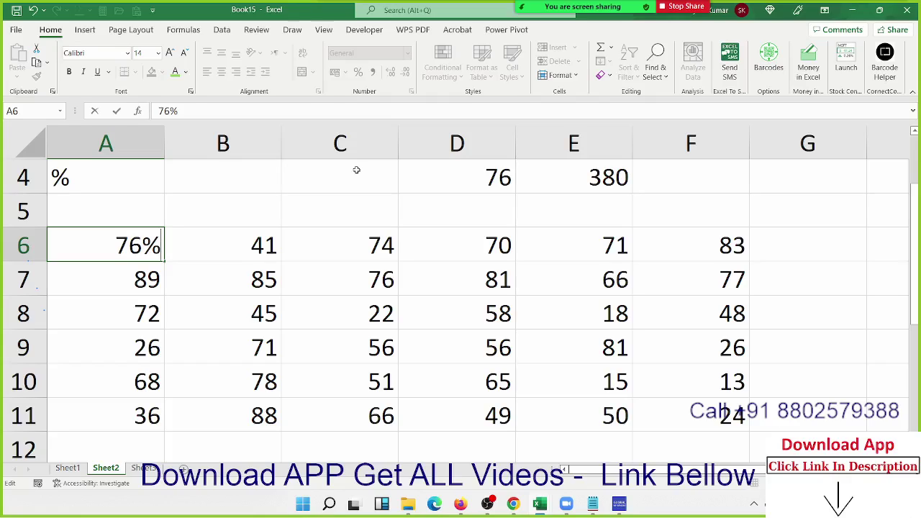
{"action": "key", "text": "Return"}
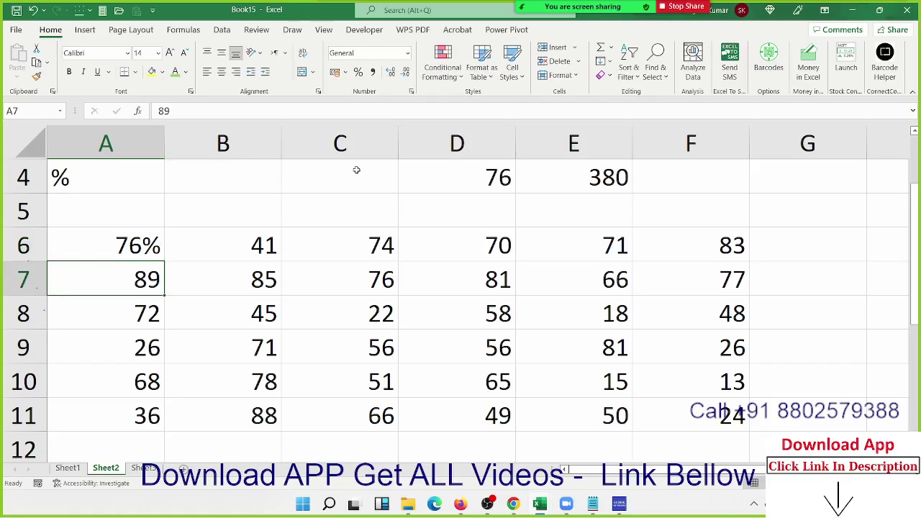
{"action": "key", "text": "F2"}
{"action": "type", "text": "%"}
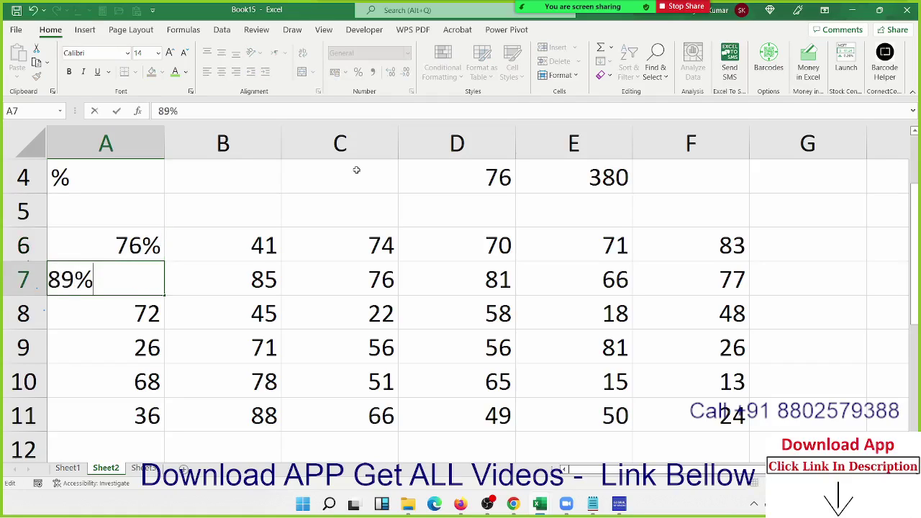
{"action": "key", "text": "Return"}
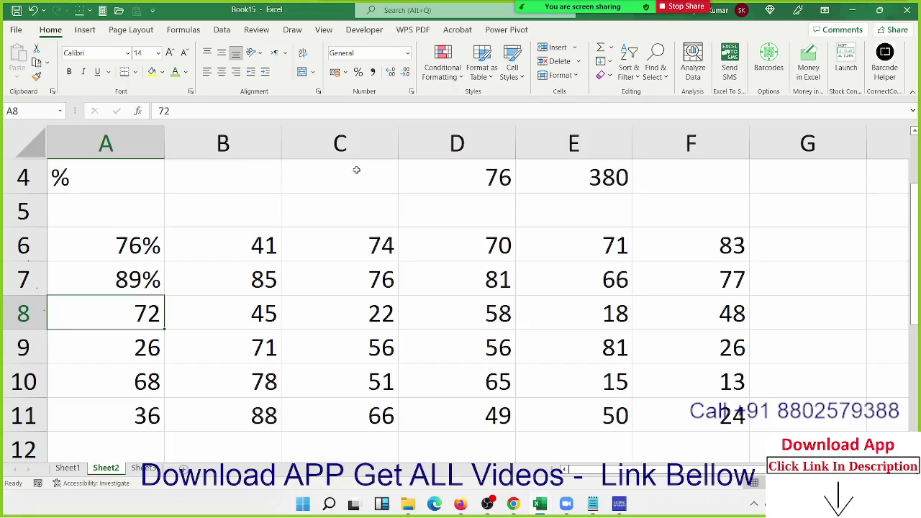
{"action": "key", "text": "Up"}
{"action": "key", "text": "Right"}
{"action": "key", "text": "Right"}
{"action": "key", "text": "Right"}
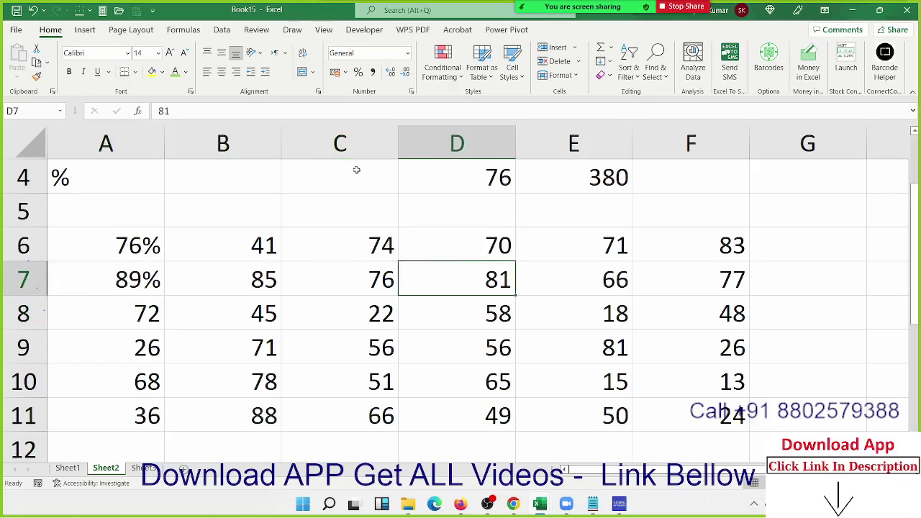
{"action": "key", "text": "Up"}
{"action": "key", "text": "Left"}
{"action": "key", "text": "Left"}
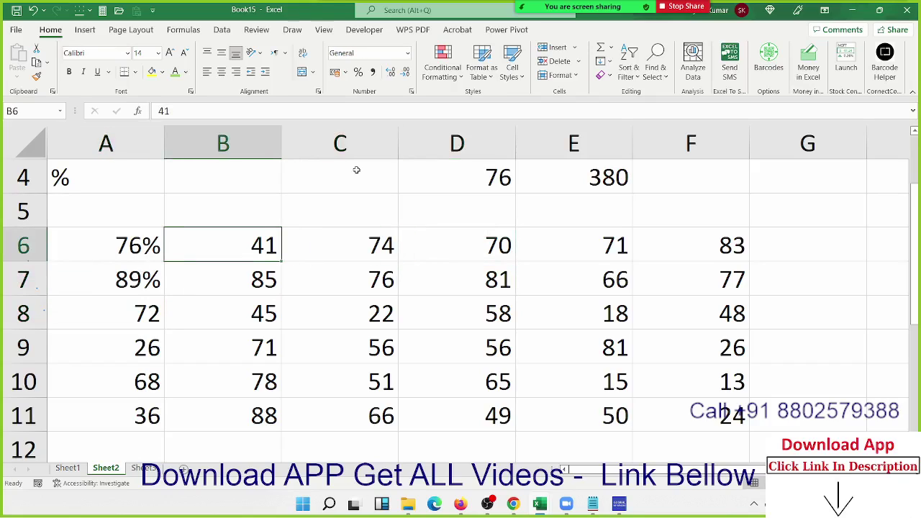
{"action": "key", "text": "F2"}
{"action": "type", "text": "%"}
{"action": "key", "text": "Return"}
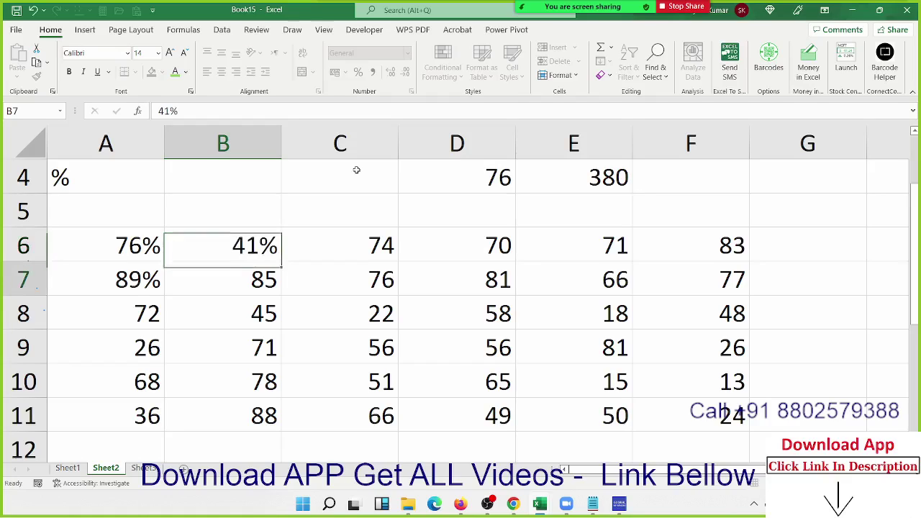
{"action": "key", "text": "ctrl+z"}
{"action": "key", "text": "ctrl+z"}
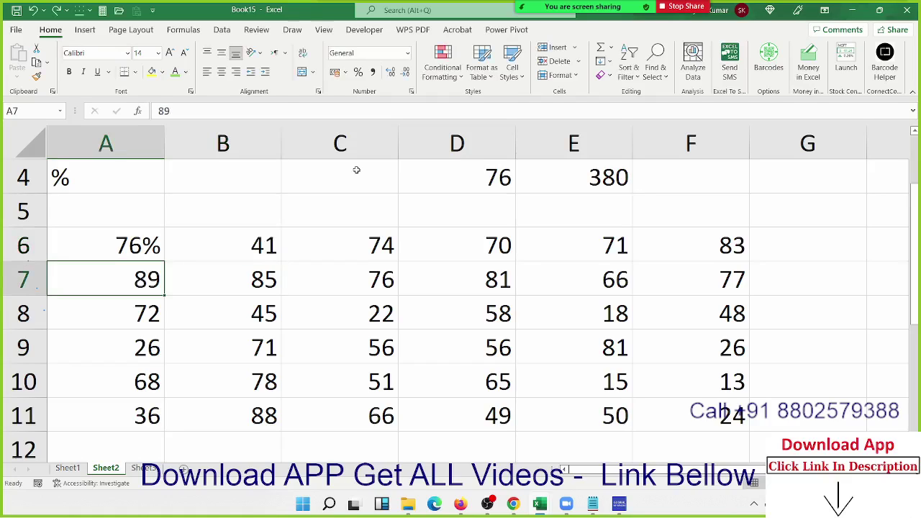
{"action": "key", "text": "ctrl+z"}
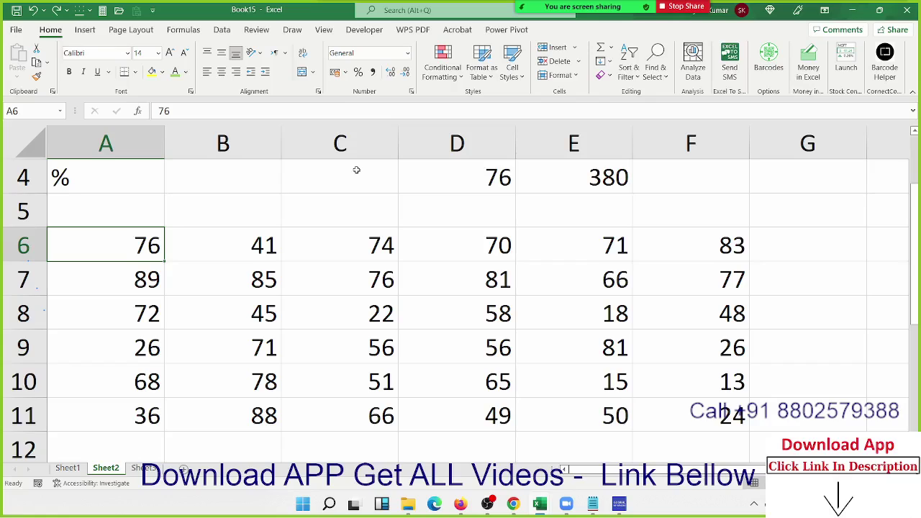
{"action": "type", "text": "0.76"}
{"action": "key", "text": "Return"}
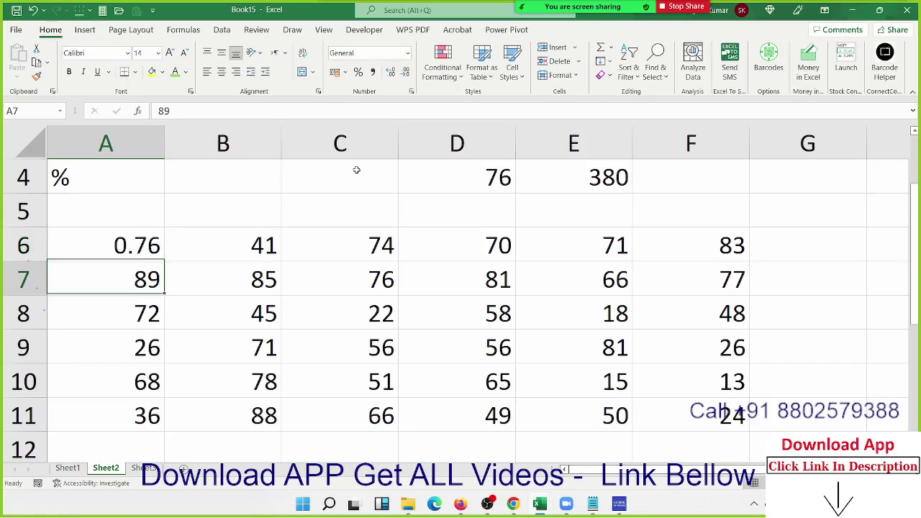
{"action": "type", "text": "0.89"}
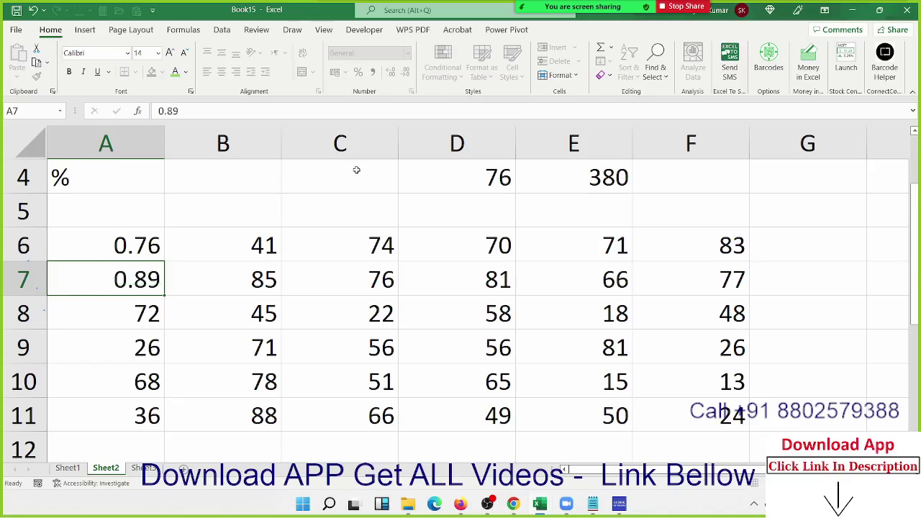
{"action": "key", "text": "Return"}
{"action": "key", "text": "Up"}
{"action": "key", "text": "shift+Up"}
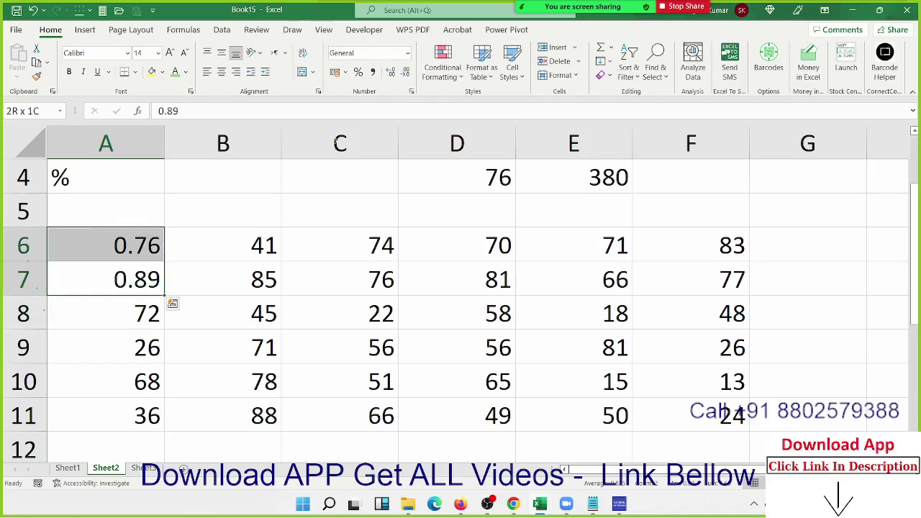
{"action": "left_click", "coordinate": [358, 72]}
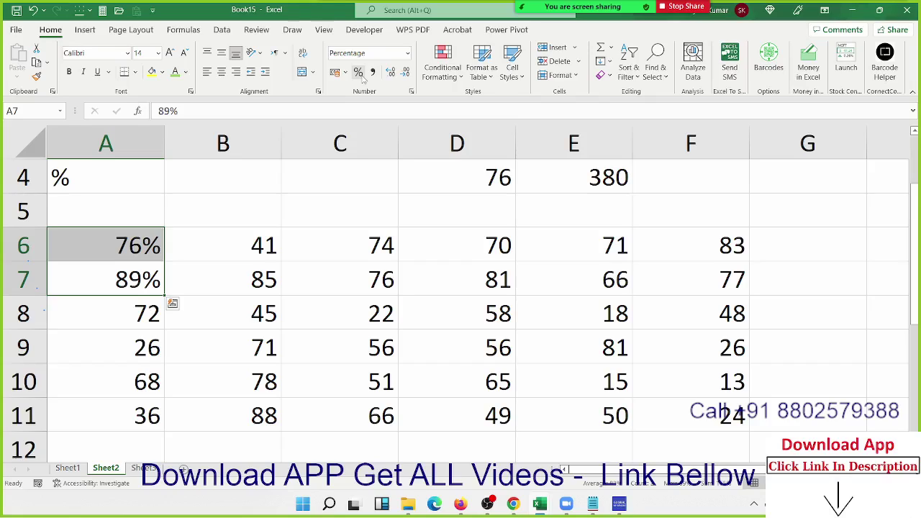
{"action": "key", "text": "ctrl+z"}
{"action": "key", "text": "ctrl+z"}
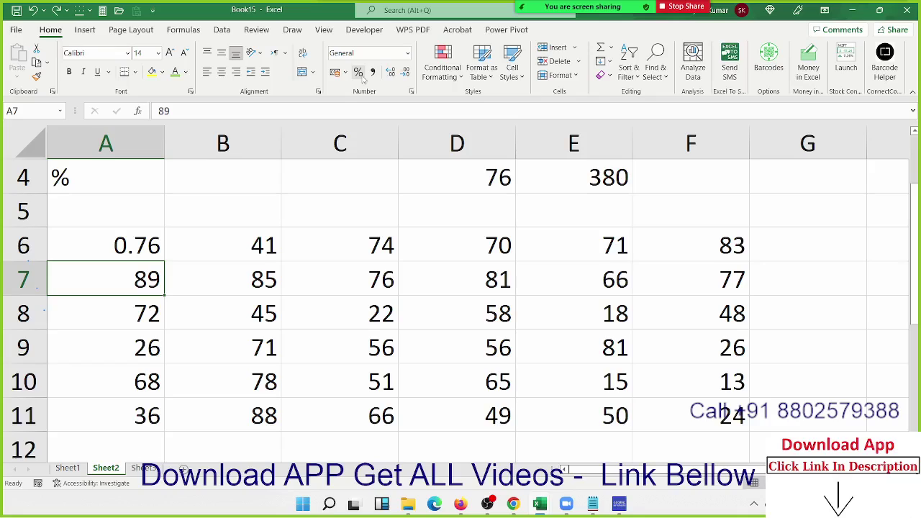
{"action": "key", "text": "ctrl+z"}
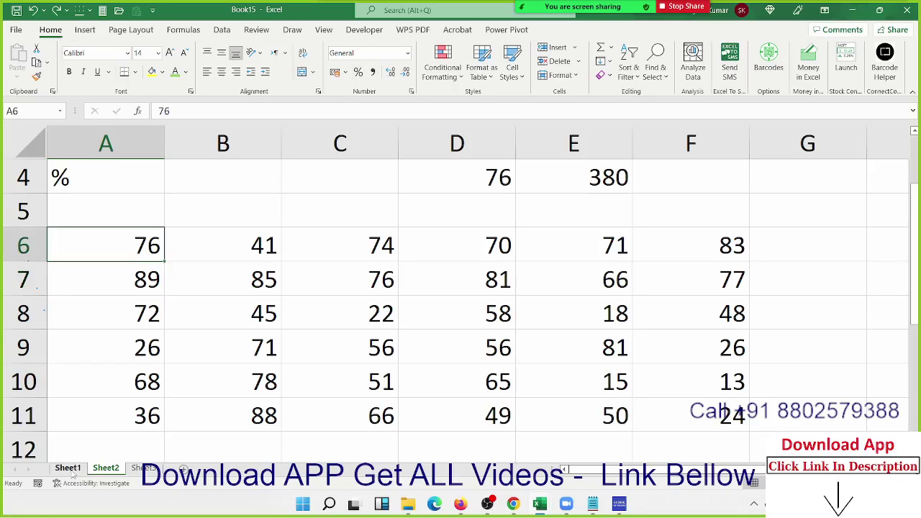
After glancing at Sheet1, enter and copy 100 in G4, then select A6:F11
{"action": "left_click", "coordinate": [67, 469]}
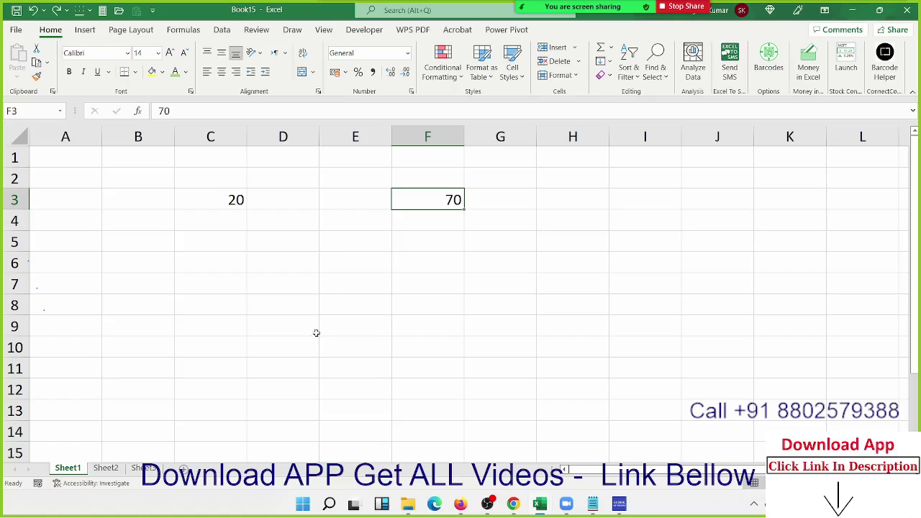
{"action": "left_click", "coordinate": [105, 468]}
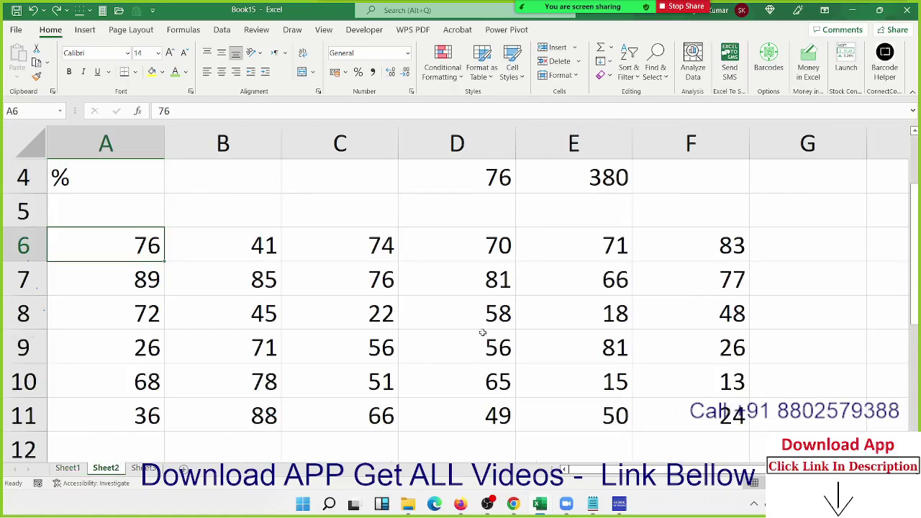
{"action": "left_click", "coordinate": [818, 252]}
{"action": "key", "text": "Up"}
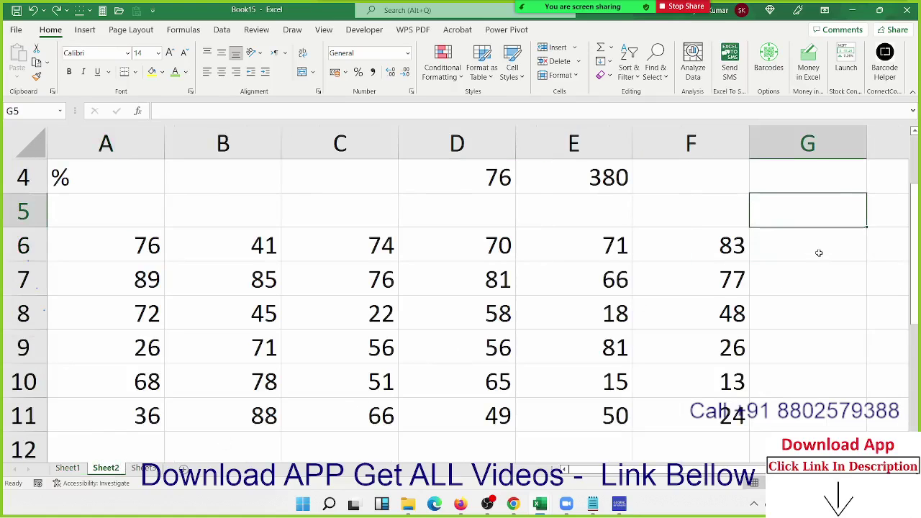
{"action": "key", "text": "Up"}
{"action": "type", "text": "100"}
{"action": "key", "text": "ctrl+Return"}
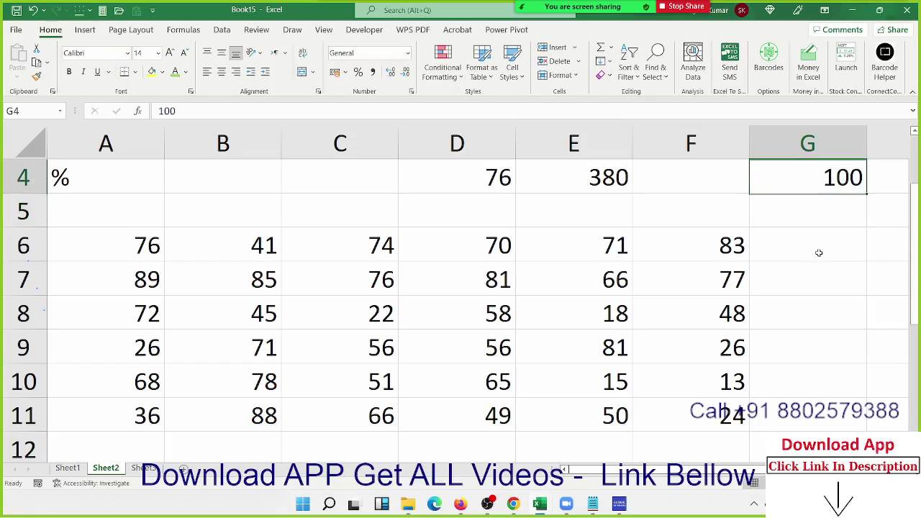
{"action": "key", "text": "ctrl+c"}
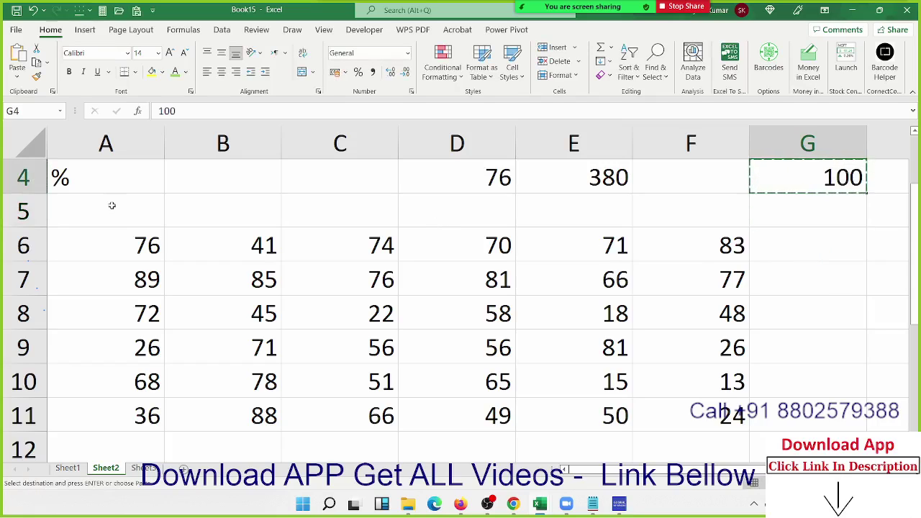
{"action": "left_click_drag", "start_coordinate": [122, 250], "coordinate": [719, 421]}
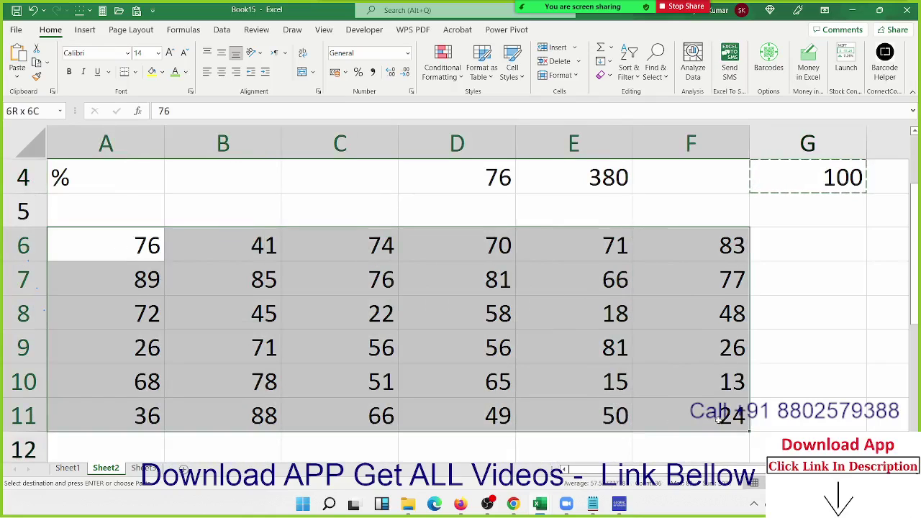
Paste Special the copied 100 onto A6:F11 using the Divide operation
{"action": "right_click", "coordinate": [512, 259]}
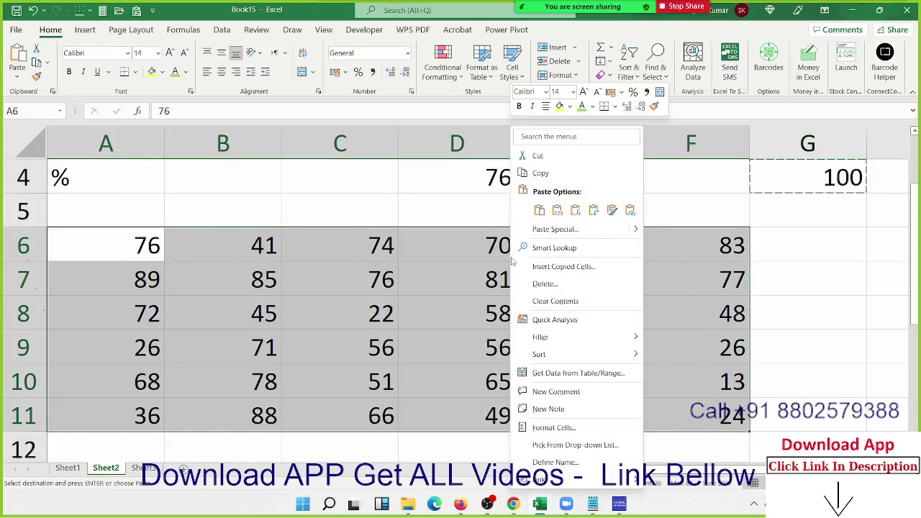
{"action": "left_click", "coordinate": [551, 231]}
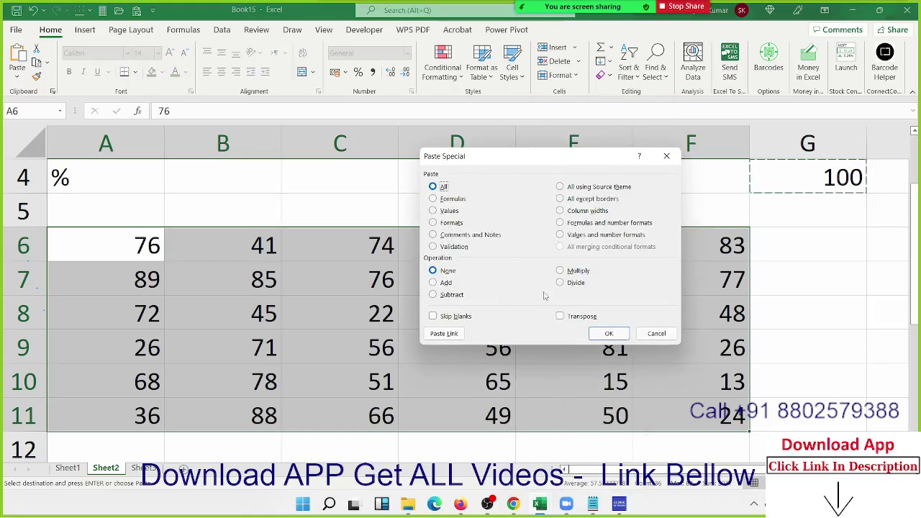
{"action": "left_click", "coordinate": [576, 283]}
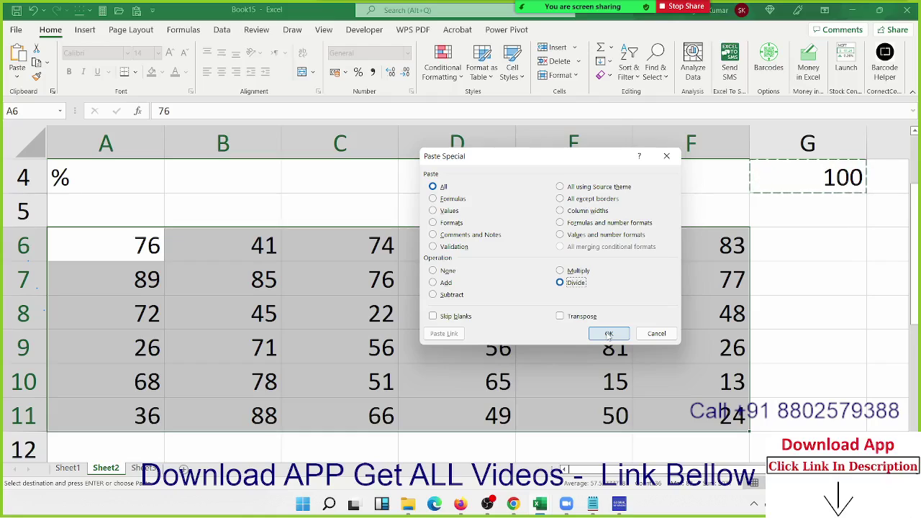
{"action": "left_click", "coordinate": [607, 334]}
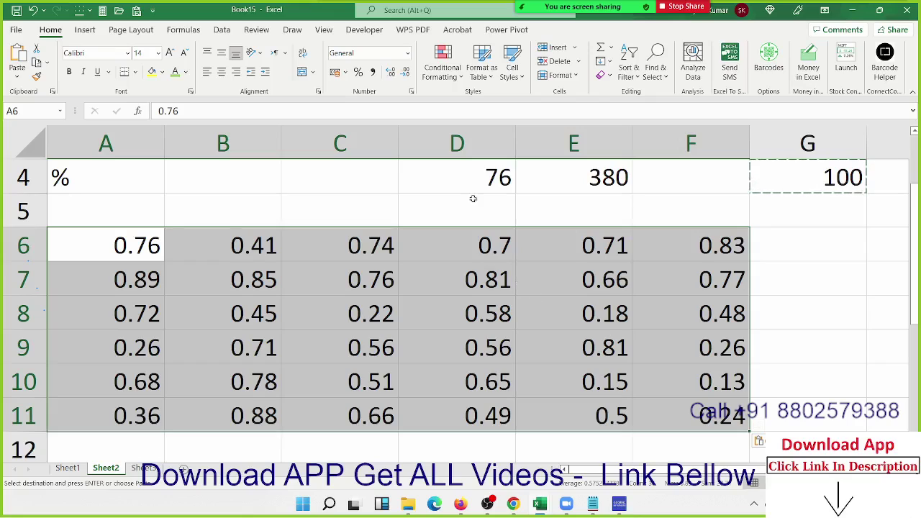
Apply Percent Style to A6:F11, then glance at Sheet1 and return to Sheet2
{"action": "left_click", "coordinate": [357, 73]}
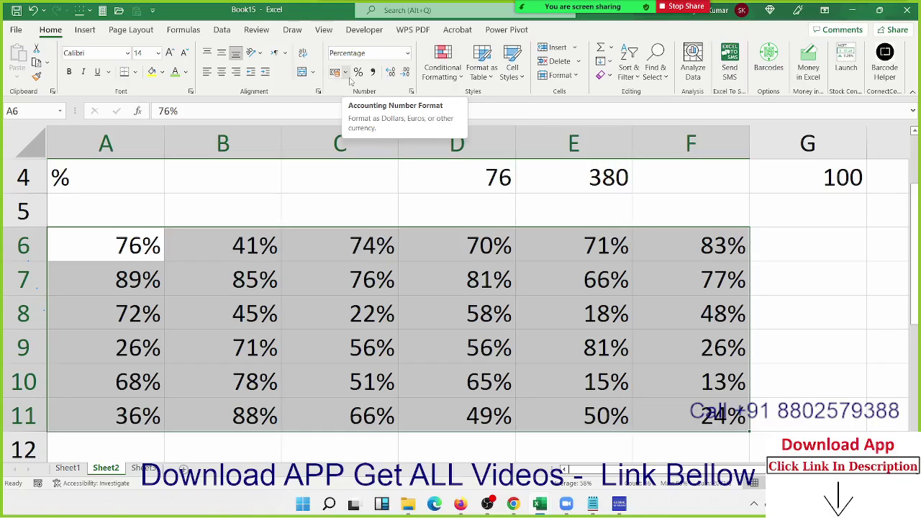
{"action": "left_click", "coordinate": [80, 468]}
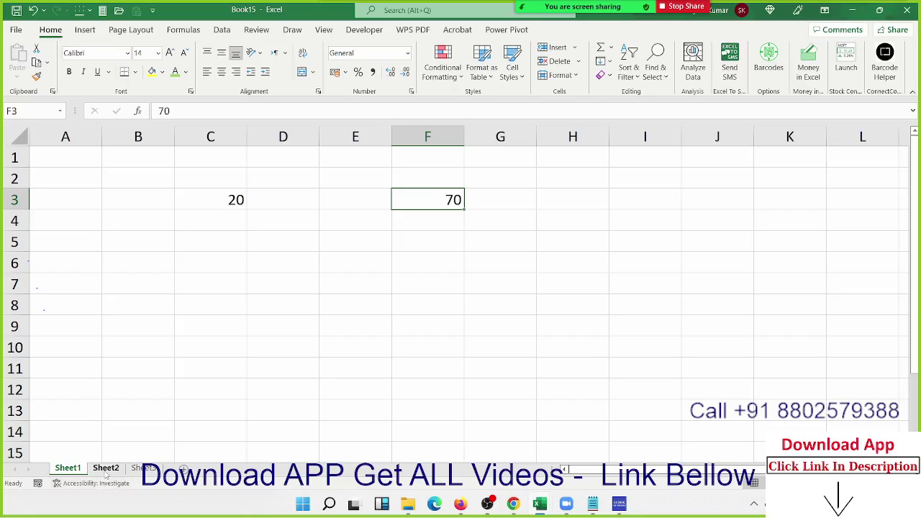
{"action": "left_click", "coordinate": [106, 469]}
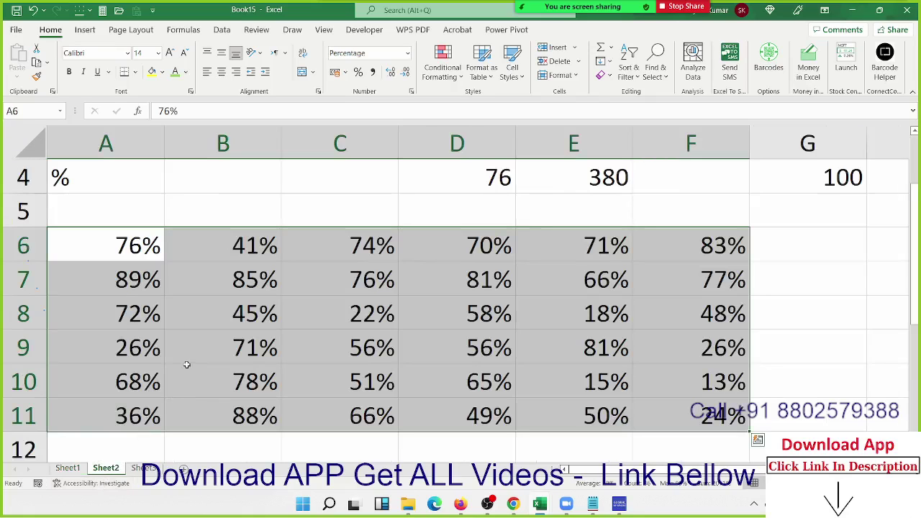
Select C4 and browse the ribbon tabs from Insert through to View
{"action": "scroll", "coordinate": [185, 382], "scroll_direction": "up", "scroll_amount": 2}
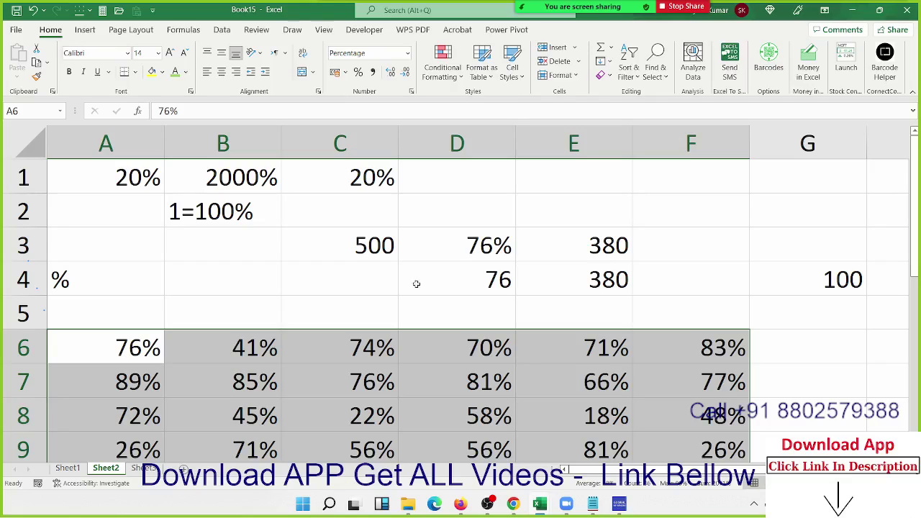
{"action": "left_click", "coordinate": [349, 268]}
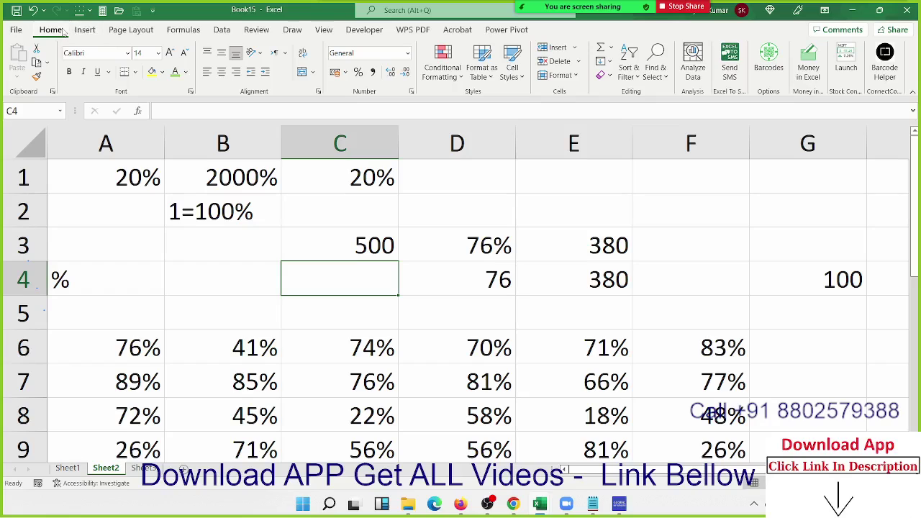
{"action": "left_click", "coordinate": [85, 31]}
{"action": "left_click", "coordinate": [131, 30]}
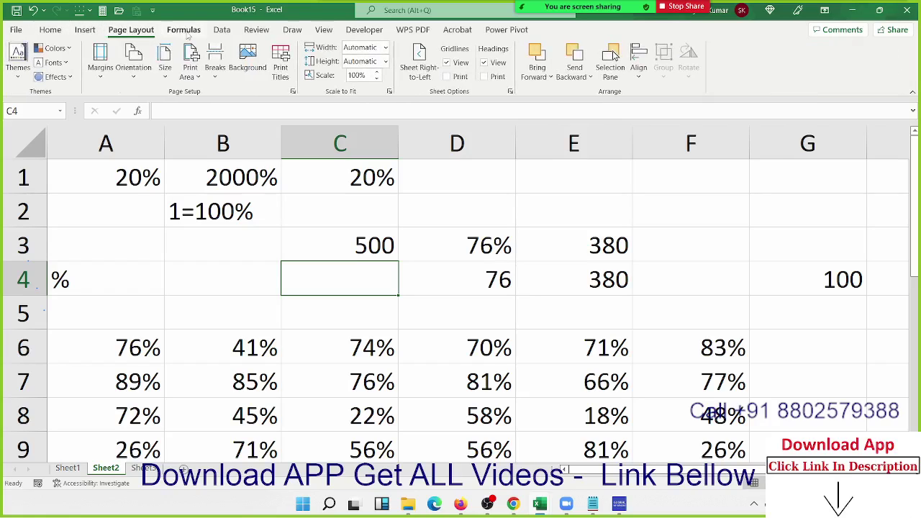
{"action": "left_click", "coordinate": [183, 29]}
{"action": "left_click", "coordinate": [221, 29]}
{"action": "left_click", "coordinate": [256, 30]}
{"action": "left_click", "coordinate": [323, 29]}
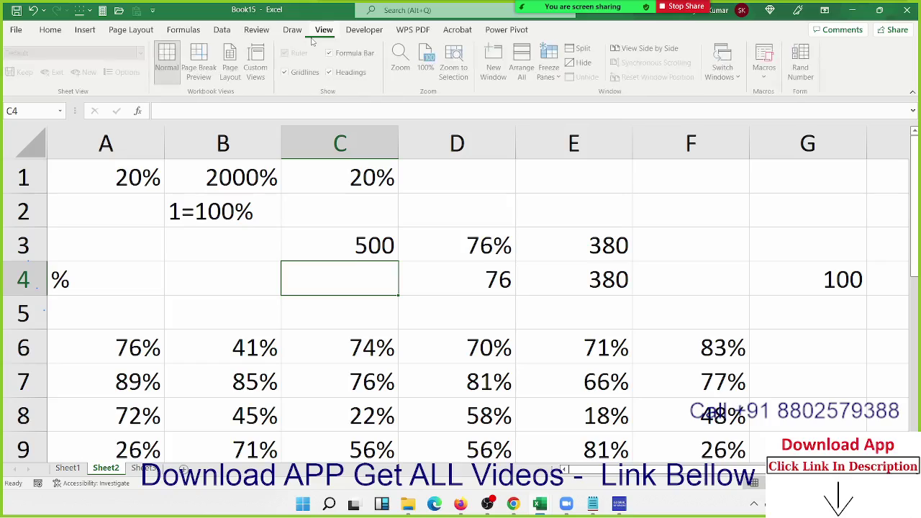